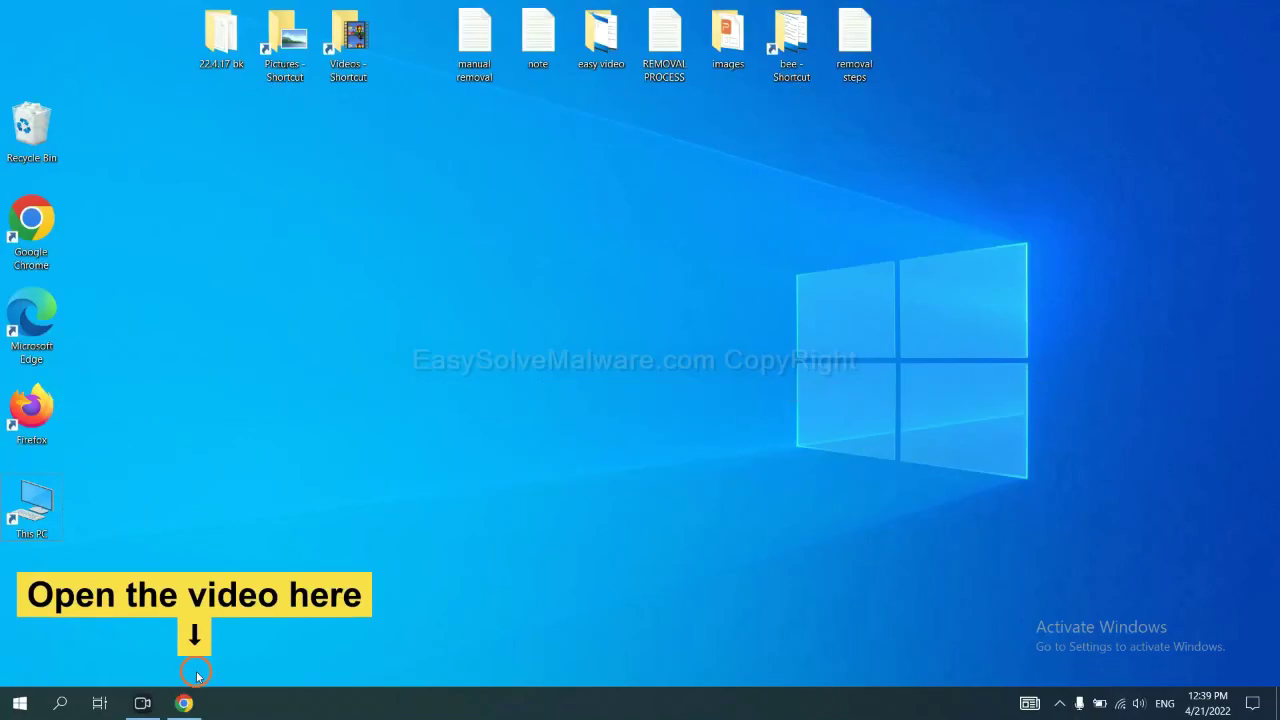
# Switch to Chrome, open the malware removal guide linked in the video description, and download SpyHunter for Windows
pyautogui.click(196, 703)
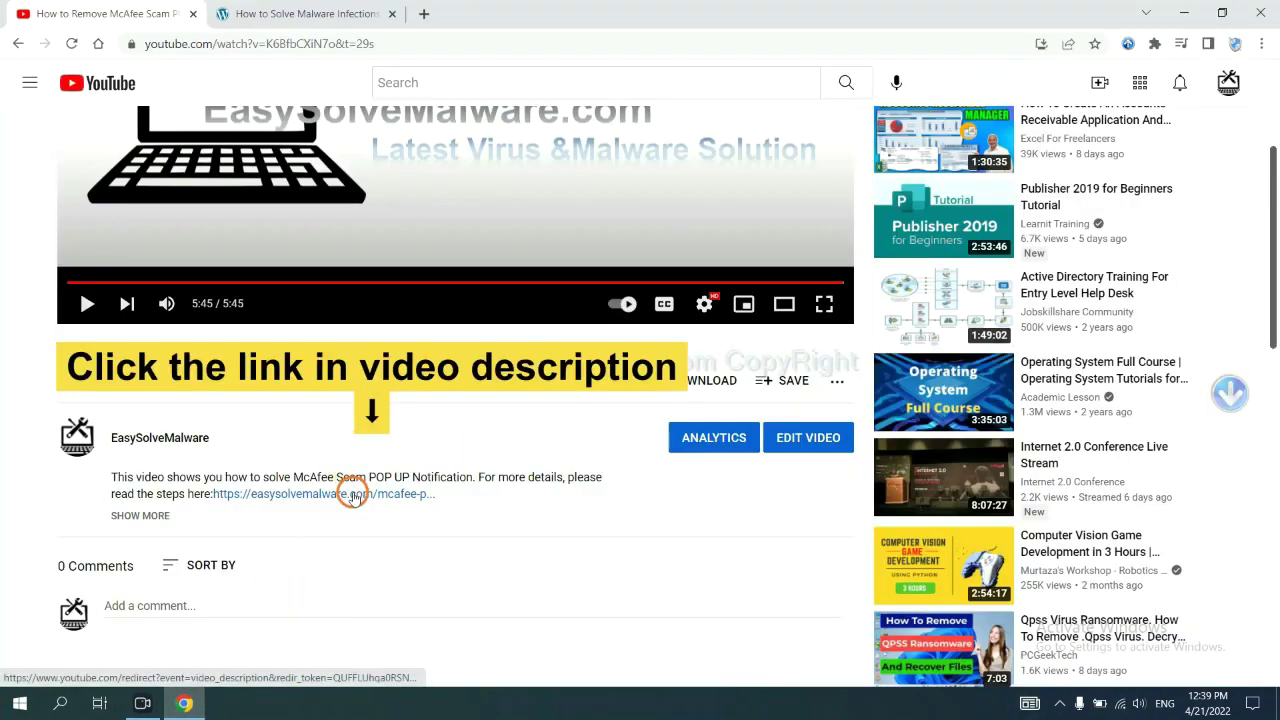
pyautogui.click(352, 496)
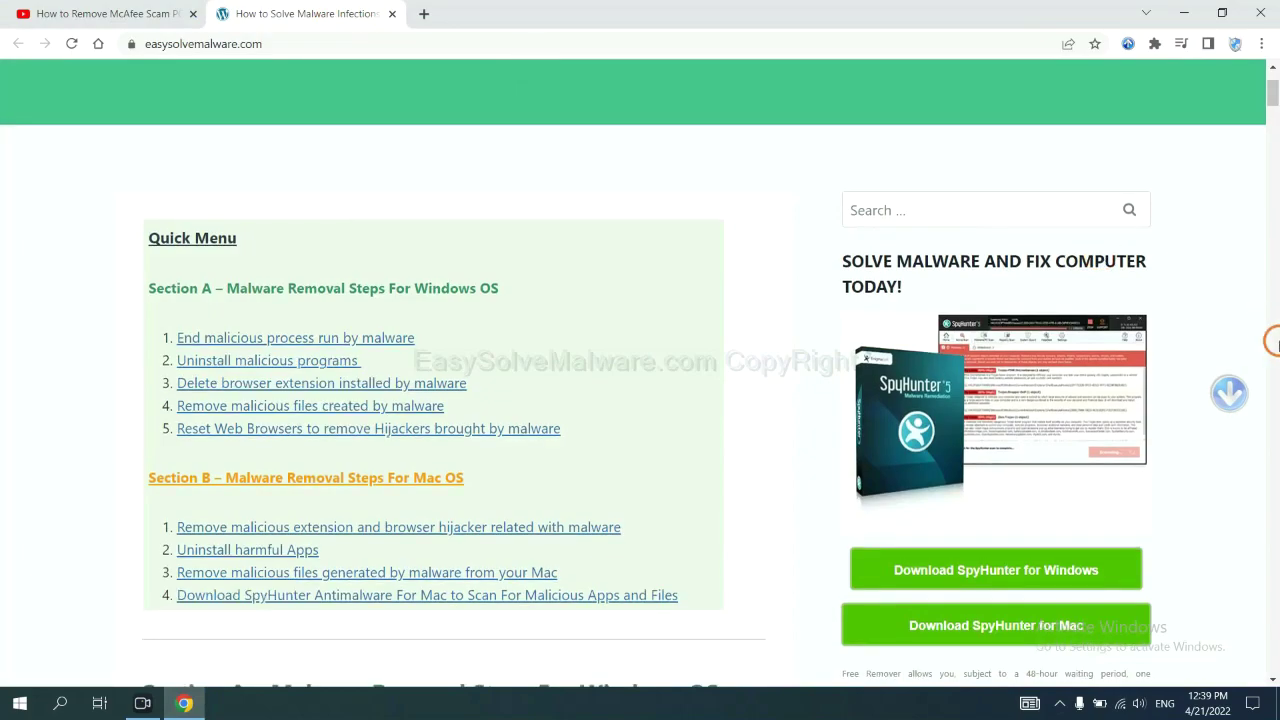
pyautogui.scroll(-3, 1272, 340)
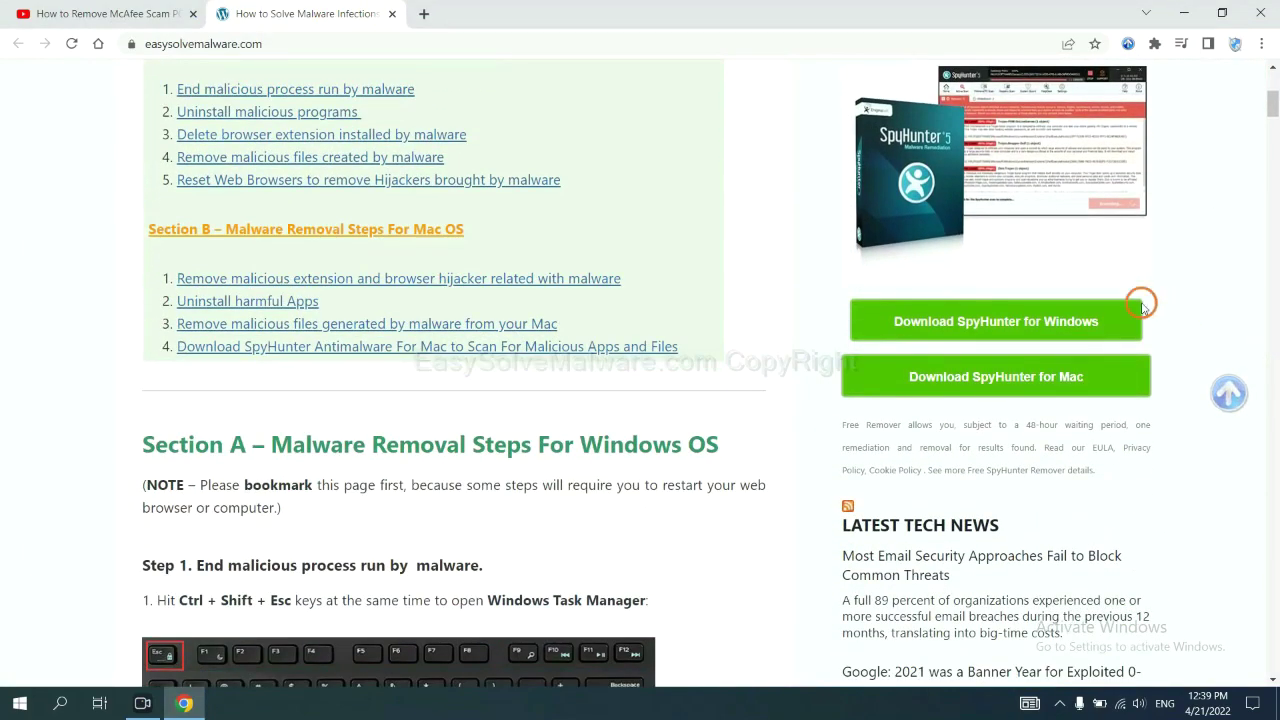
pyautogui.click(1087, 319)
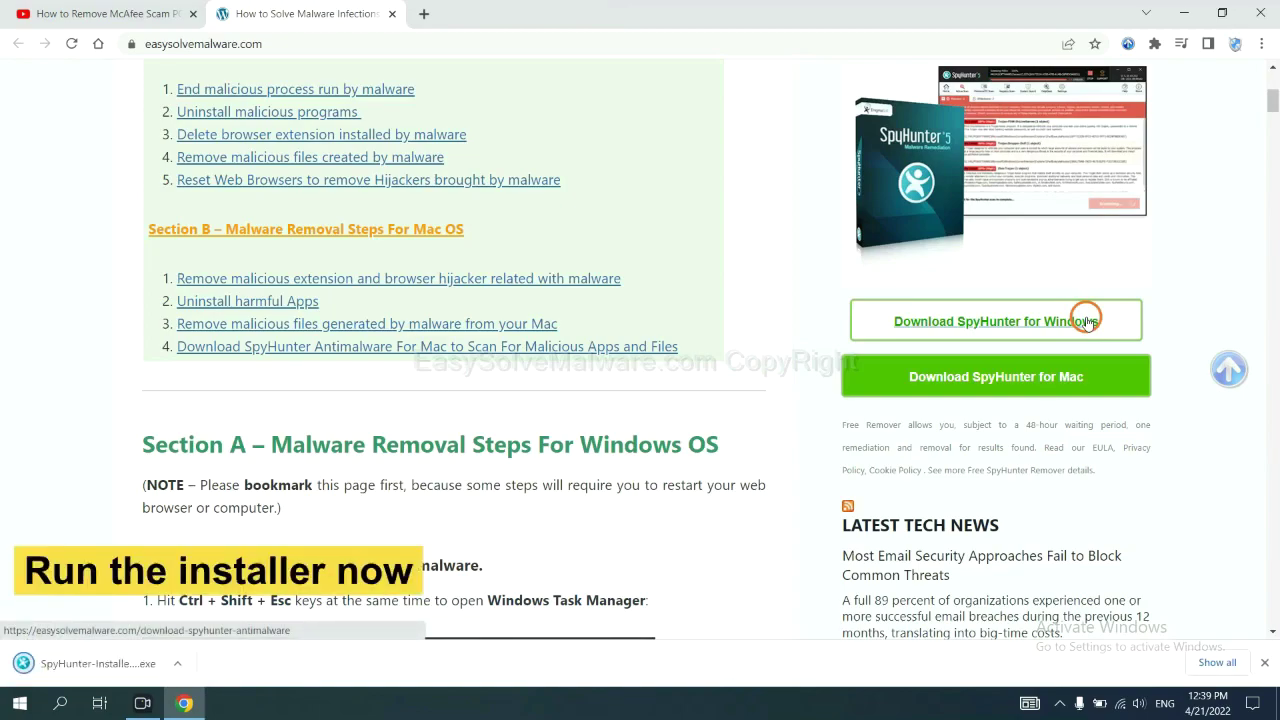
# Run the downloaded SpyHunter installer in English, accept the EULA and Privacy Policy, and finish the installation
pyautogui.click(82, 665)
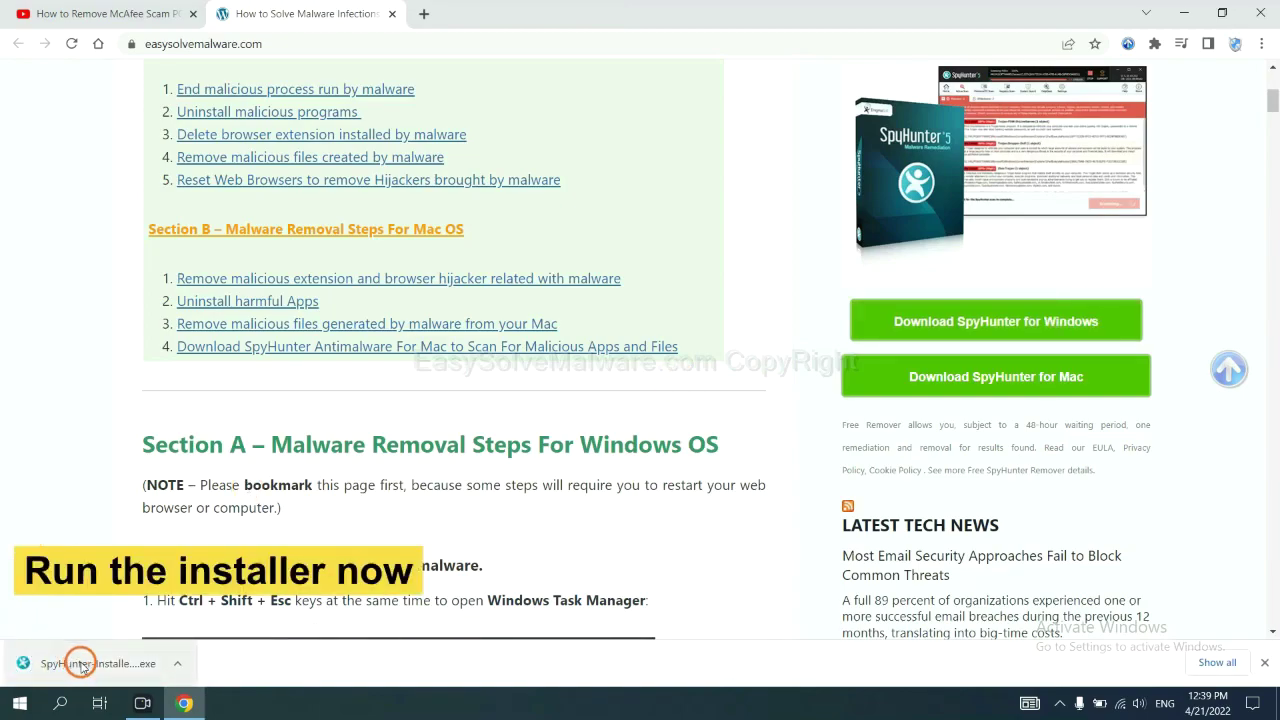
pyautogui.click(80, 664)
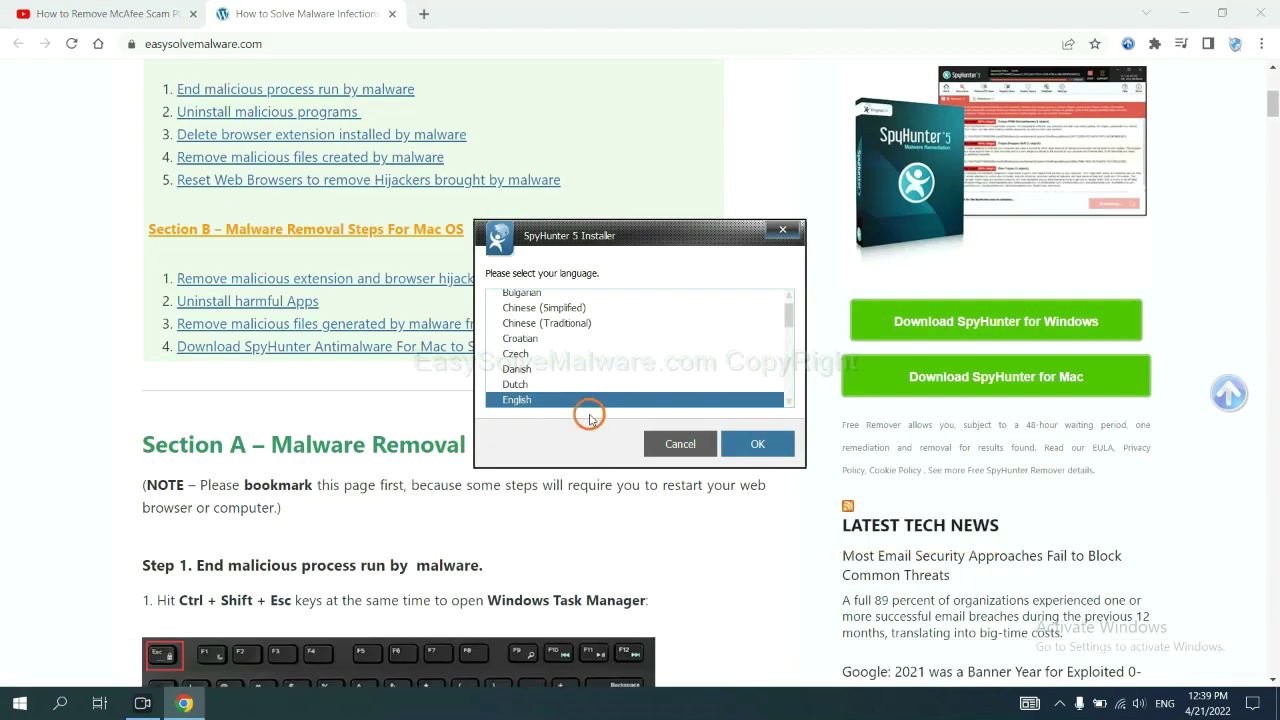
pyautogui.click(740, 444)
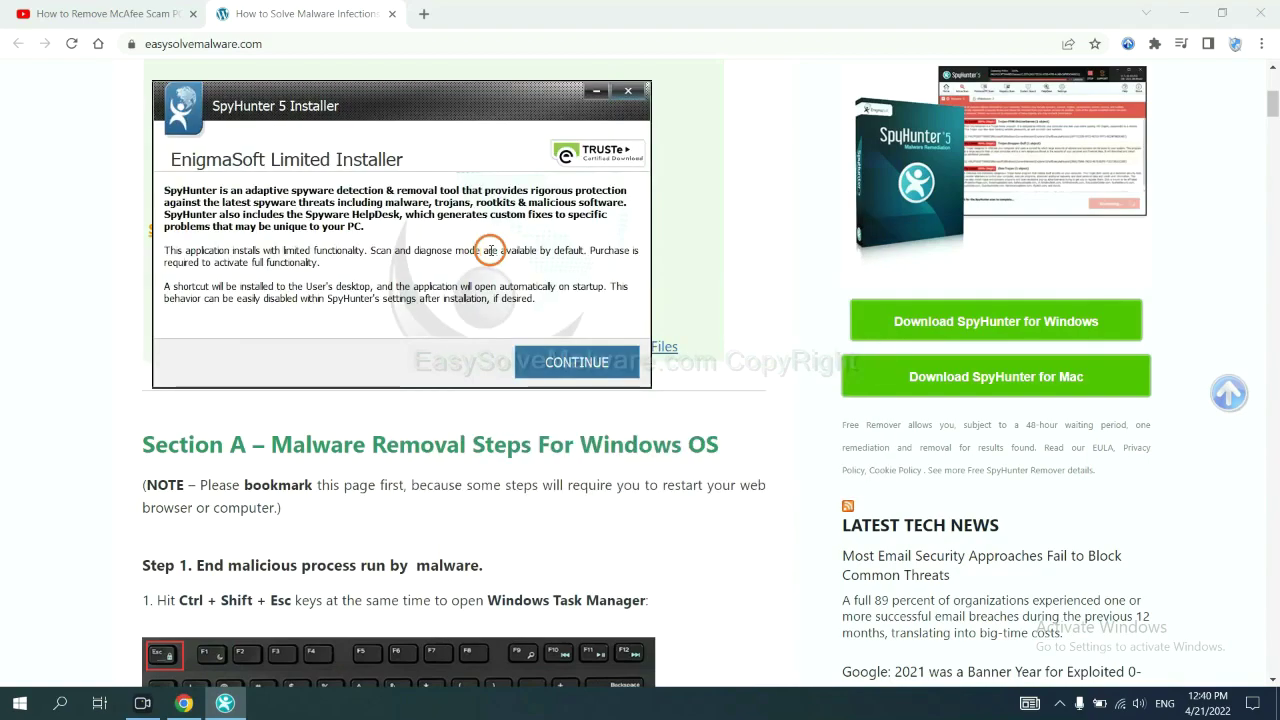
pyautogui.click(552, 363)
pyautogui.click(412, 320)
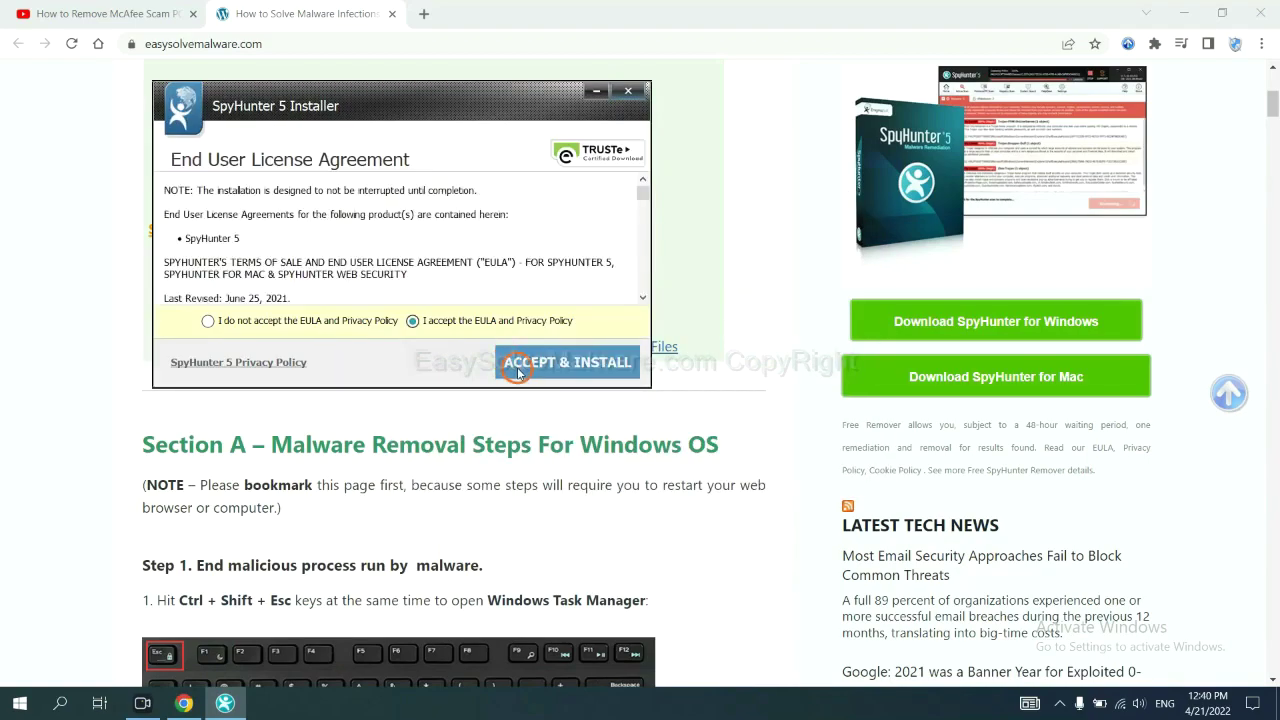
pyautogui.click(517, 370)
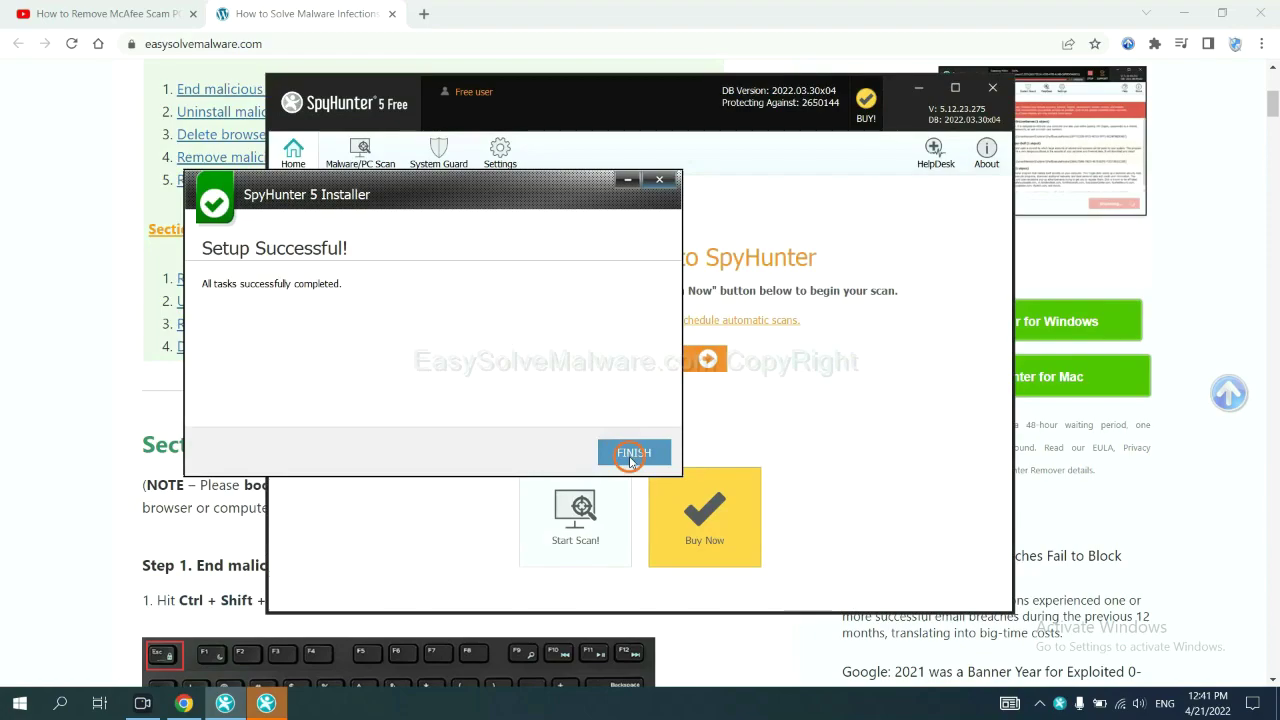
pyautogui.click(631, 450)
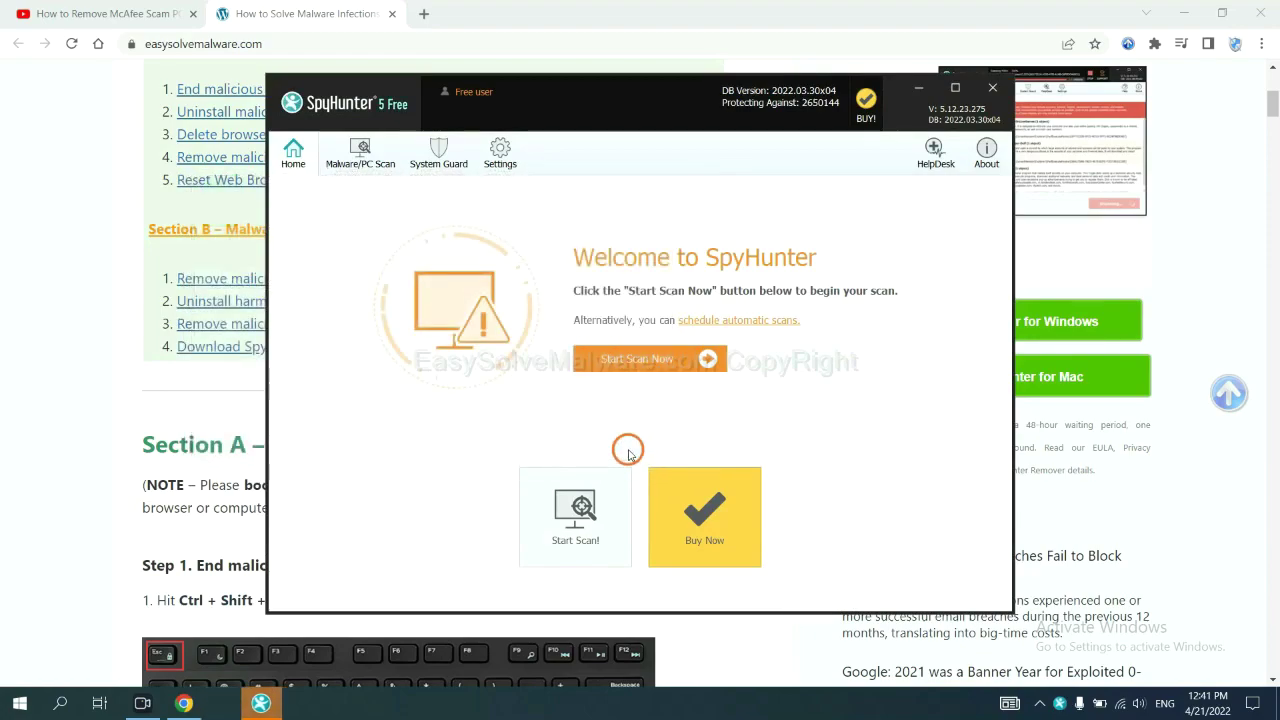
# Start a SpyHunter scan and continue past the unknown objects list with remove360.bat set to Disable
pyautogui.click(631, 366)
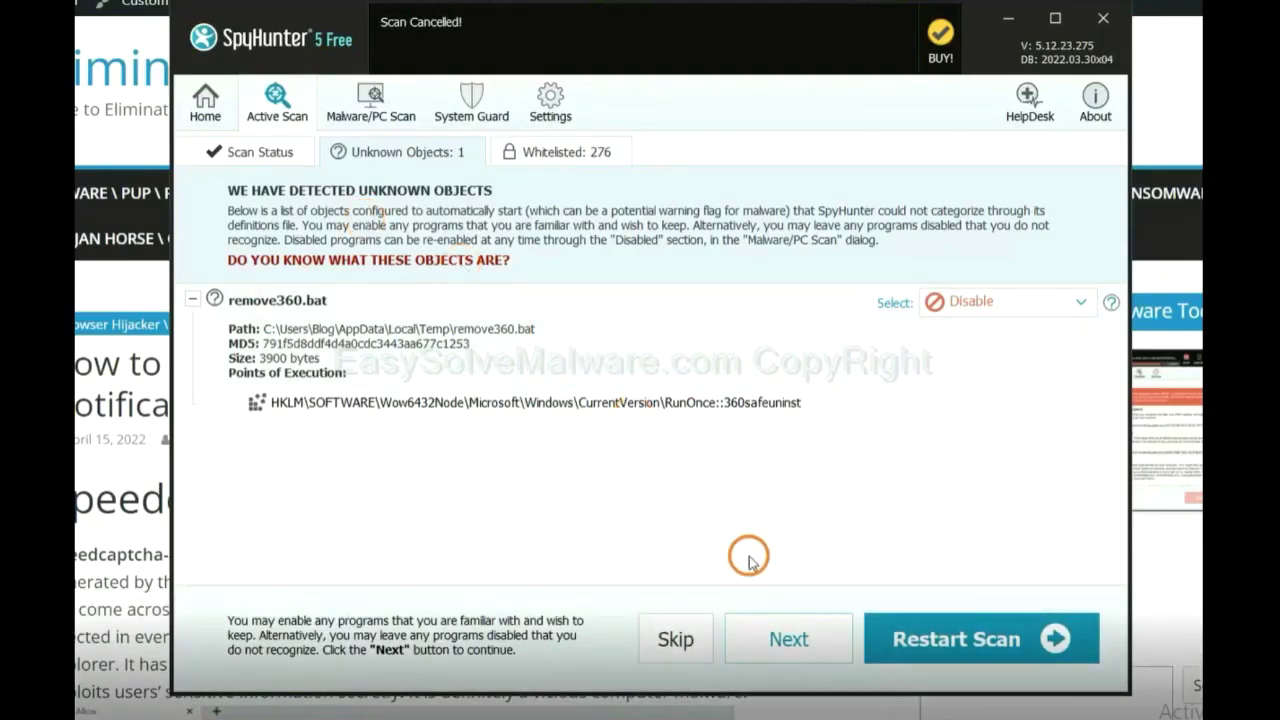
pyautogui.click(787, 640)
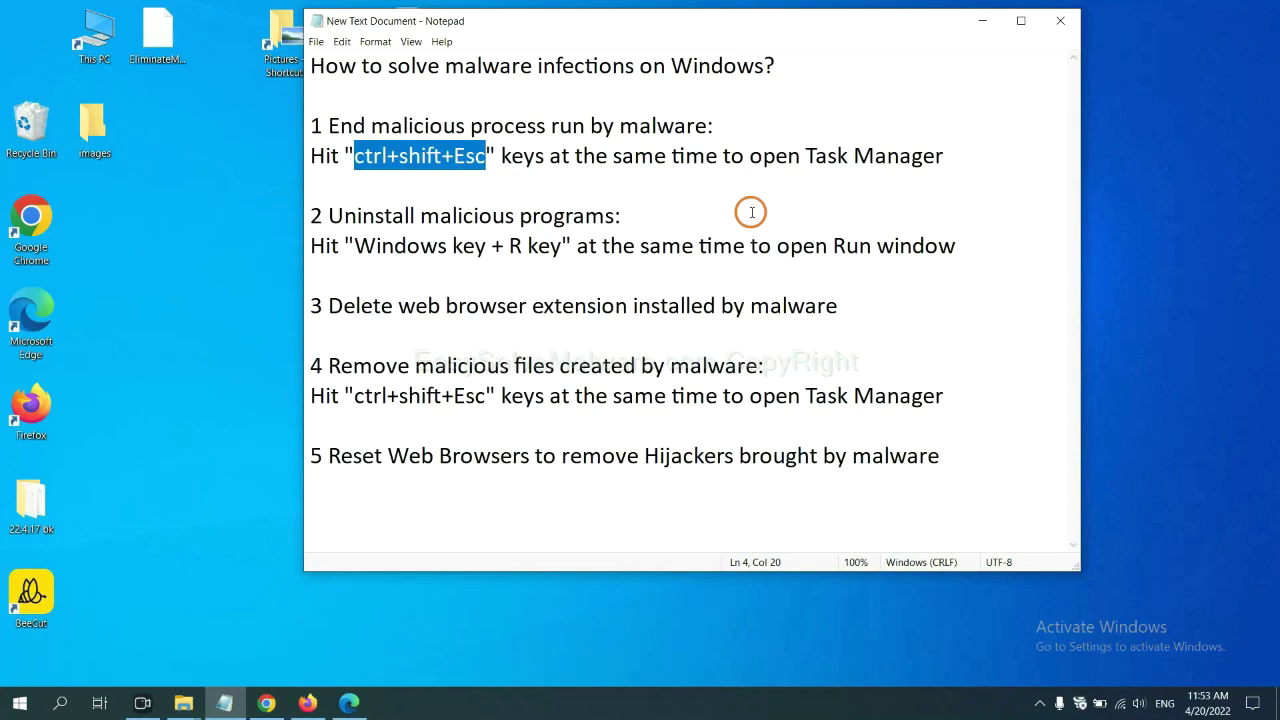
# Highlight the Task Manager shortcut in step 1 of the Notepad instructions and open Task Manager
pyautogui.click(455, 158)
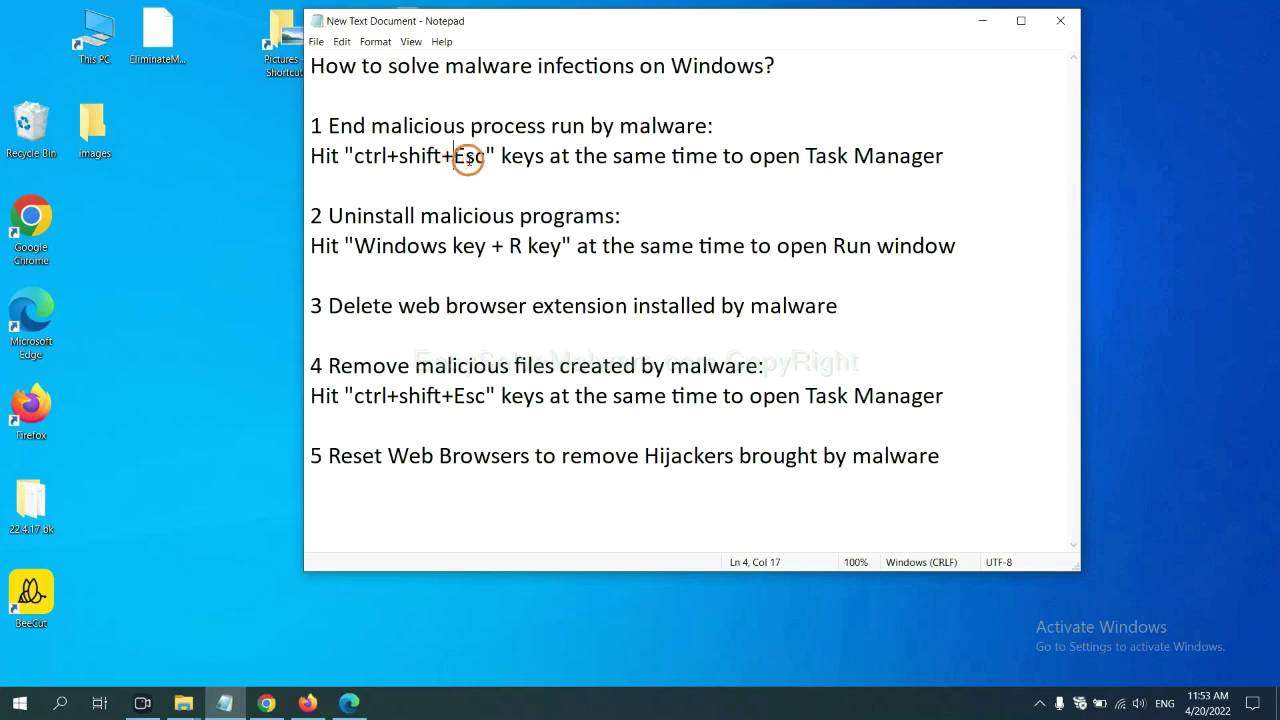
pyautogui.moveTo(480, 158); pyautogui.dragTo(356, 158)
pyautogui.hotkey('ctrl', 'shift', 'Escape')
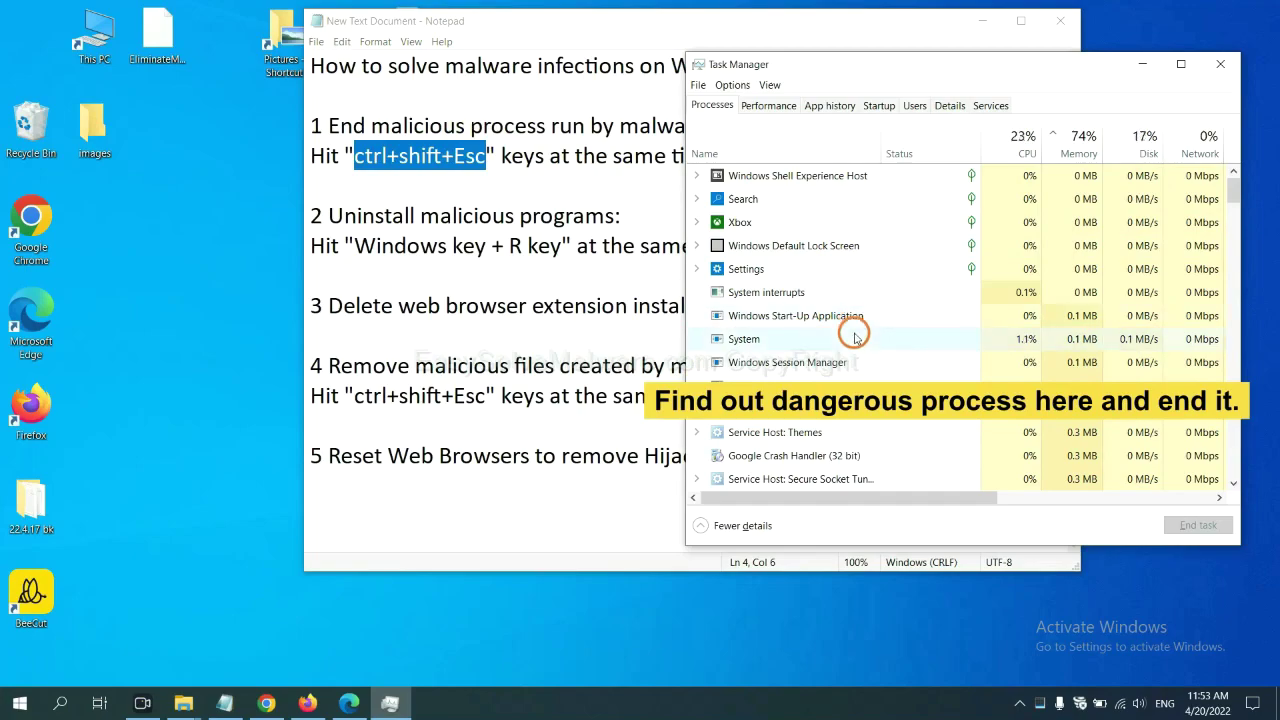
# Select the Usermode Font Driver Host process in Task Manager as the one to end, and close Task Manager
pyautogui.click(855, 337)
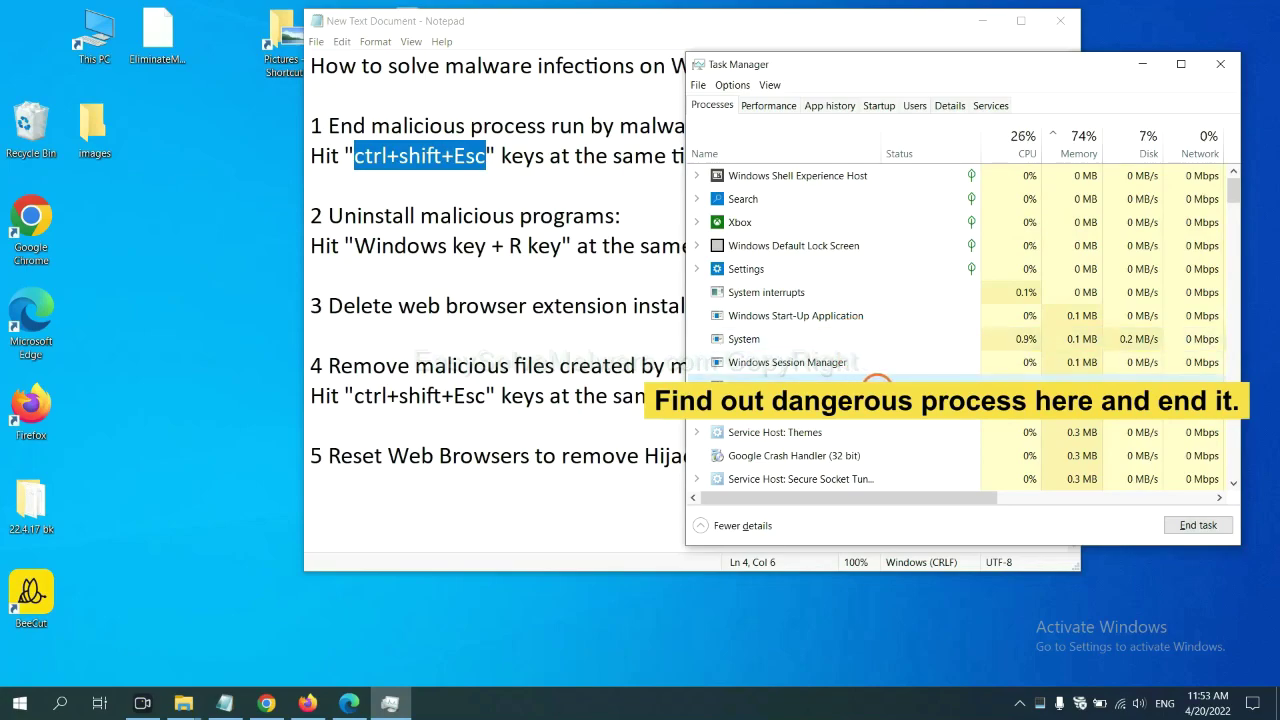
pyautogui.click(1205, 526)
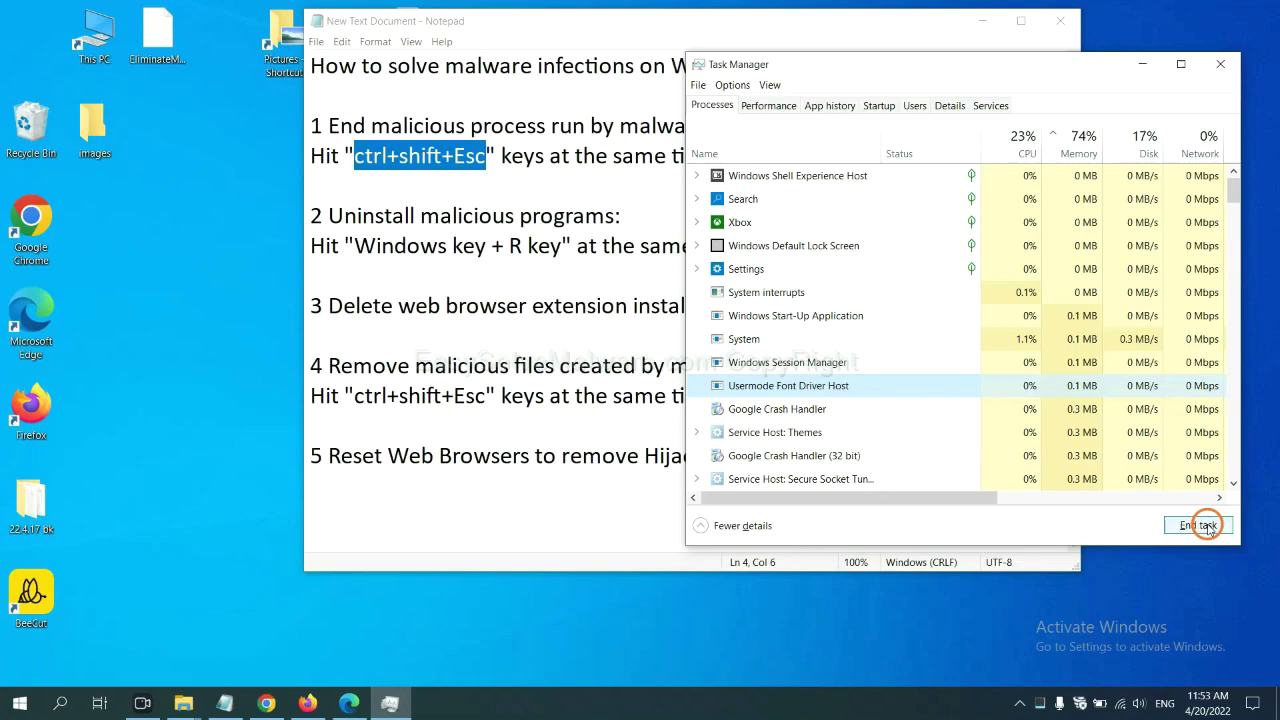
pyautogui.click(1216, 65)
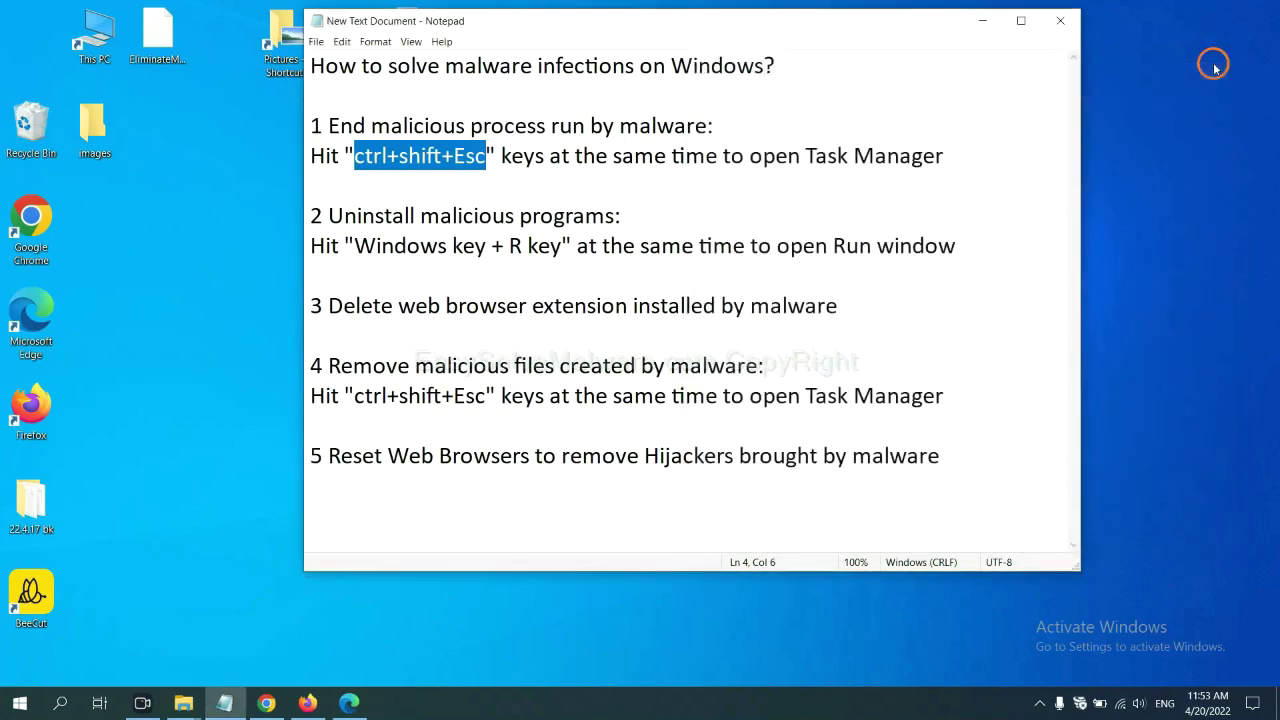
# Highlight the Run window shortcut text in step 2 of the Notepad instructions
pyautogui.press('Down')
pyautogui.press('Down')
pyautogui.press('Down')
pyautogui.press('Down')
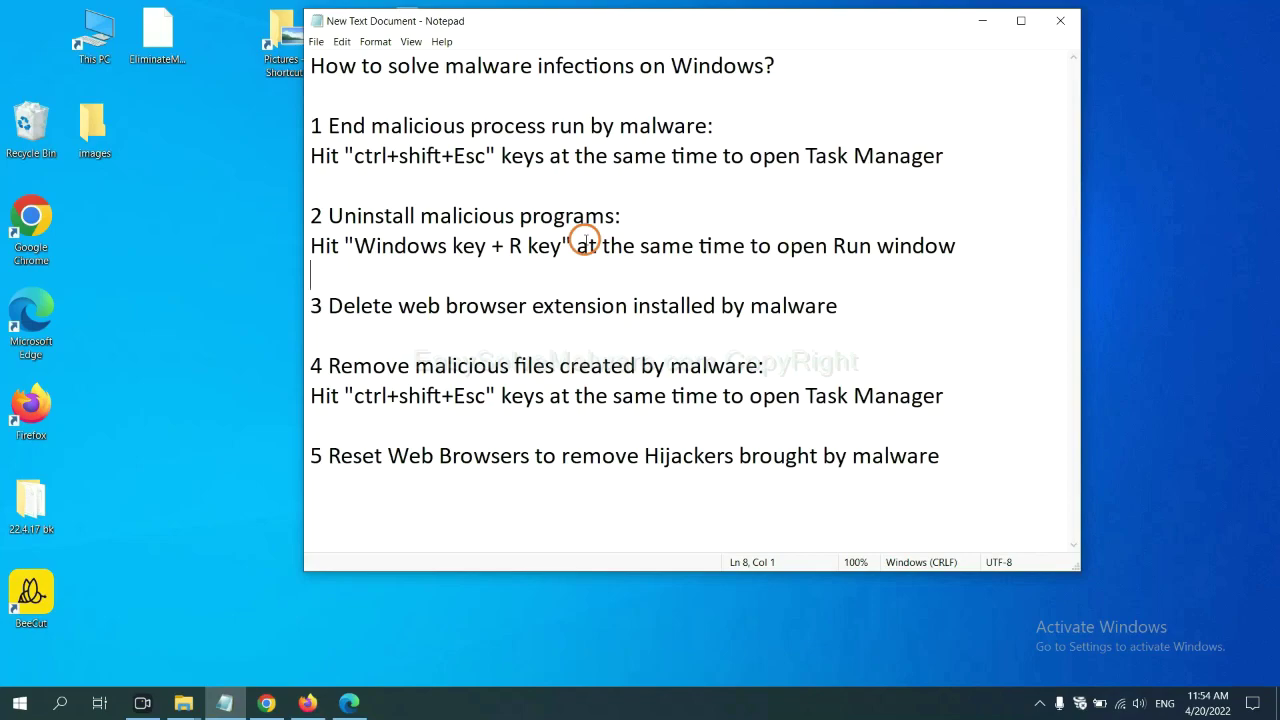
pyautogui.moveTo(352, 249); pyautogui.dragTo(557, 258)
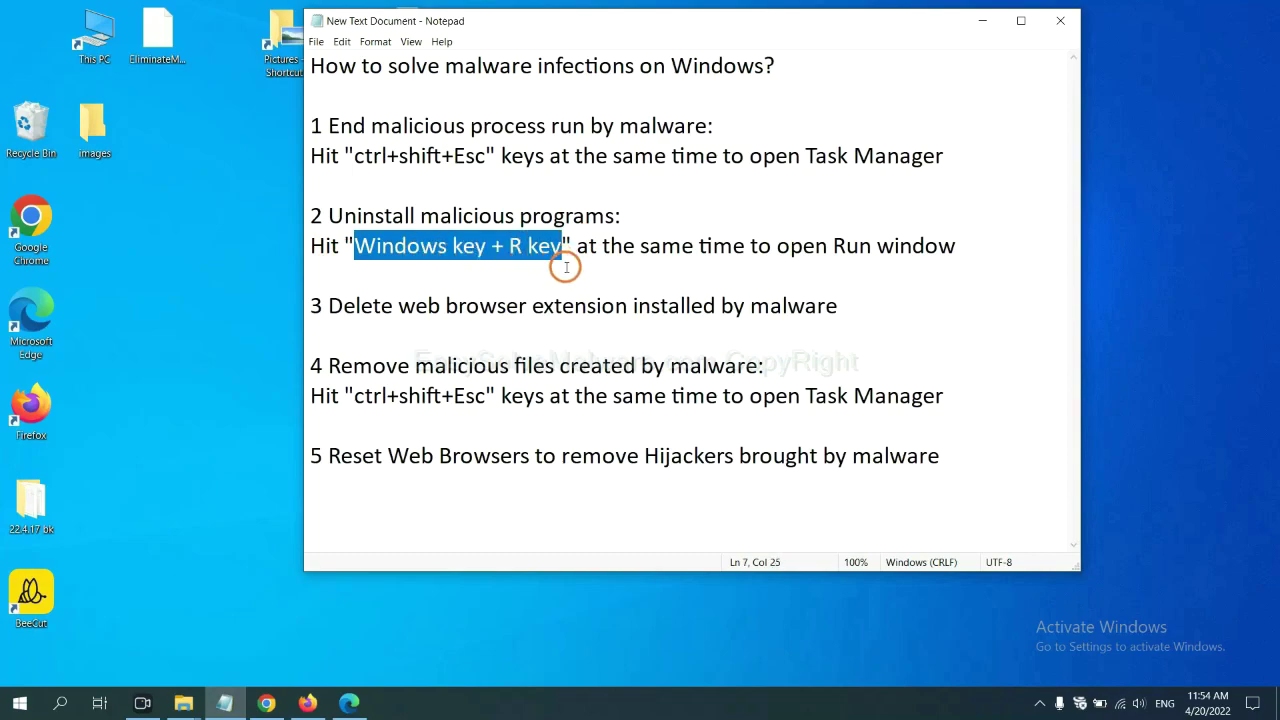
# Bring up the Run dialog, move it beside the notes, and launch "control panel" from it
pyautogui.press('super+r')
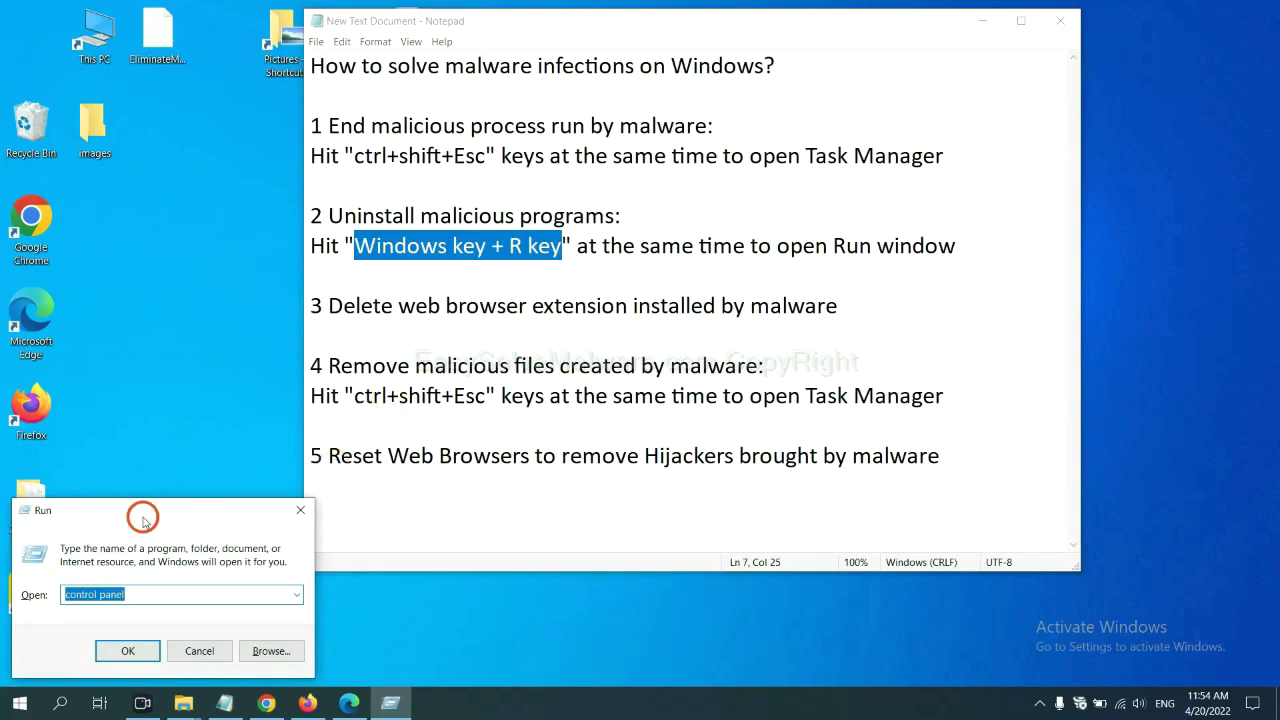
pyautogui.moveTo(143, 518); pyautogui.dragTo(974, 217)
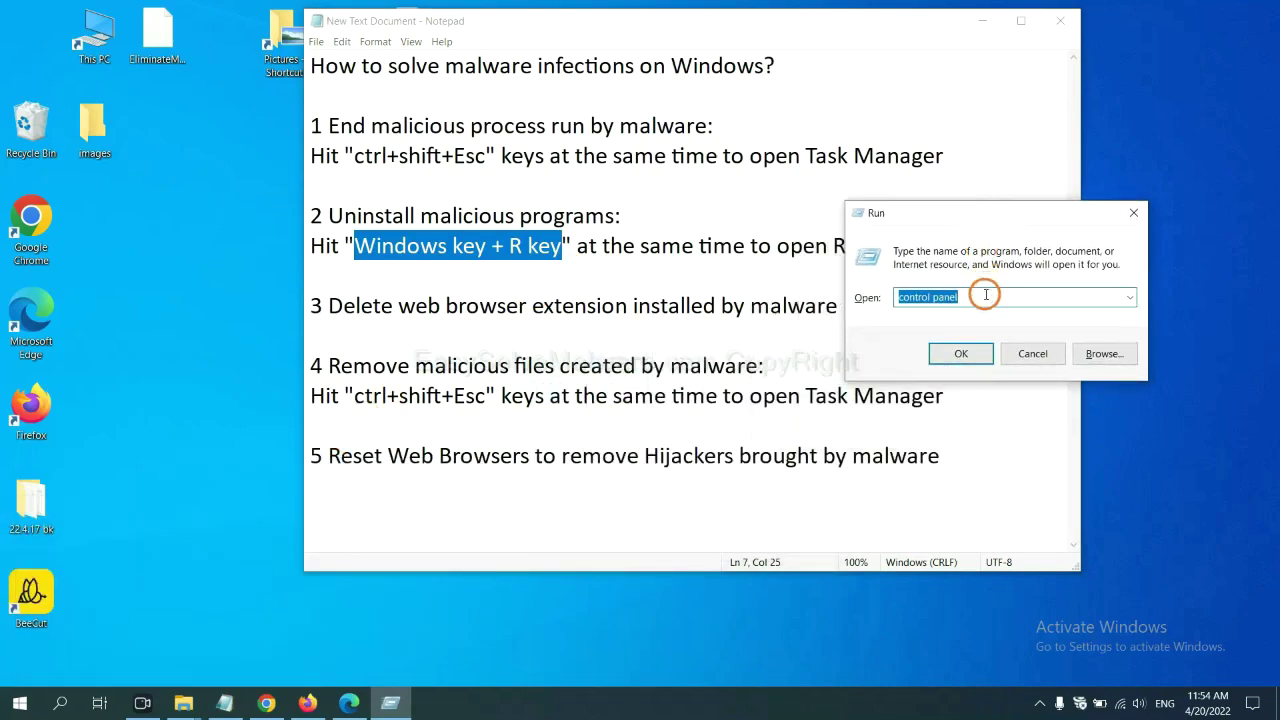
pyautogui.click(985, 296)
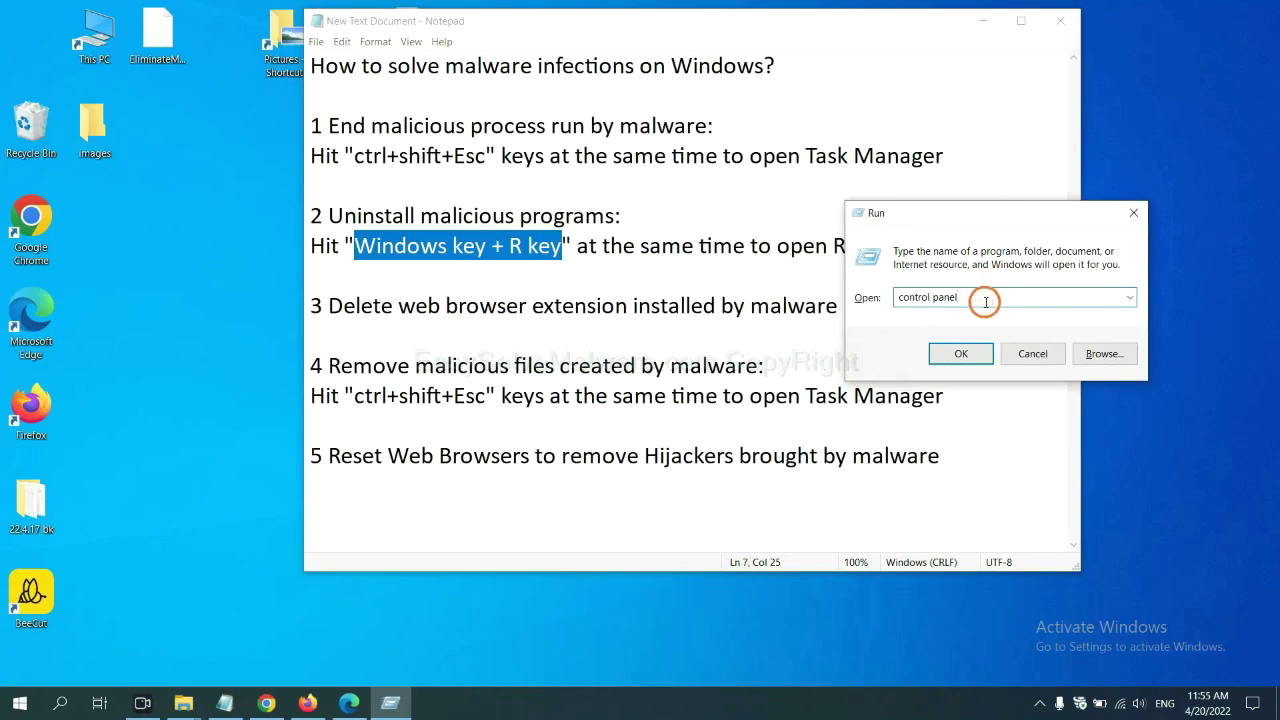
pyautogui.moveTo(955, 297); pyautogui.dragTo(874, 295)
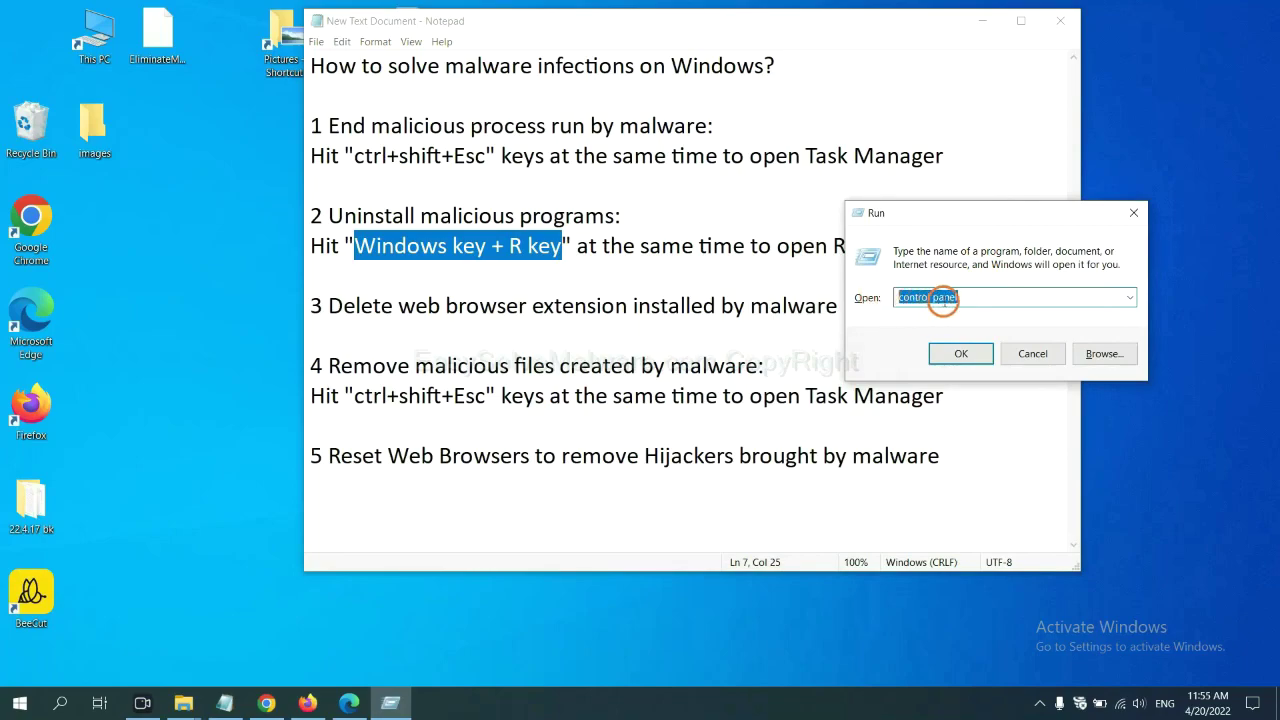
pyautogui.click(958, 355)
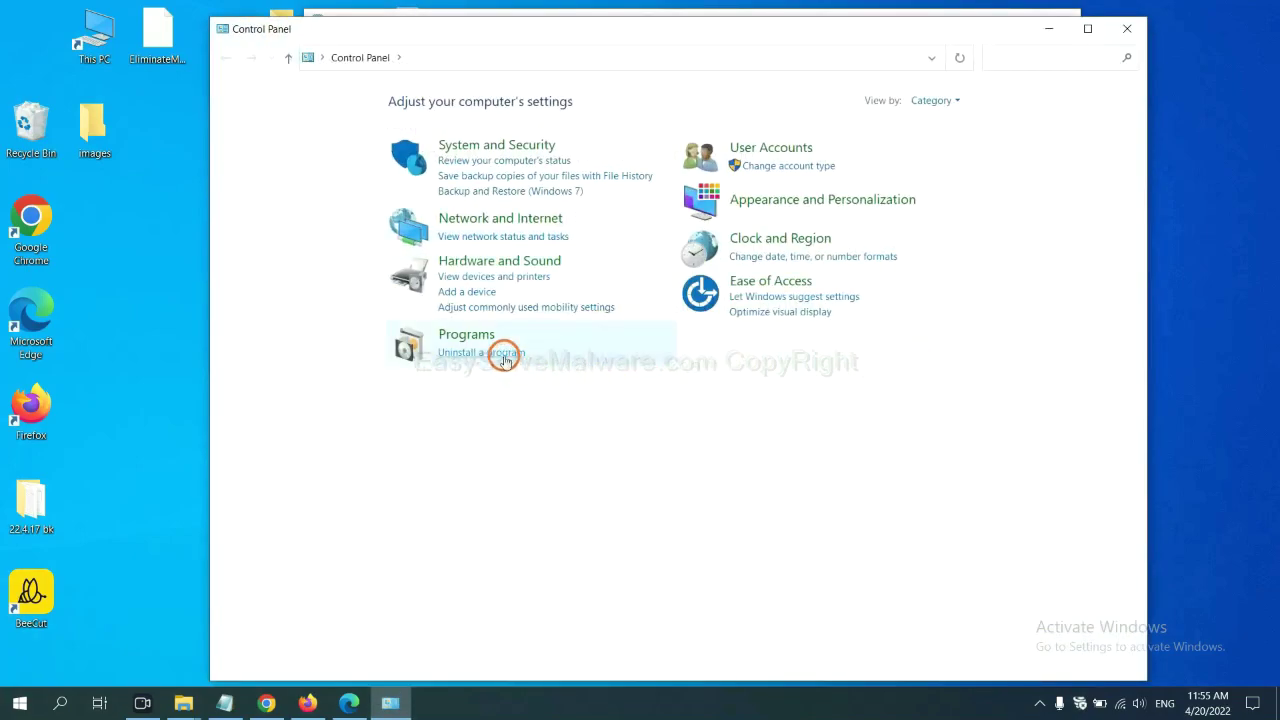
# View the installed programs in Control Panel, select Xiph.Org Open Codecs 0.85.17777 as an uninstall candidate, and close the window
pyautogui.click(505, 355)
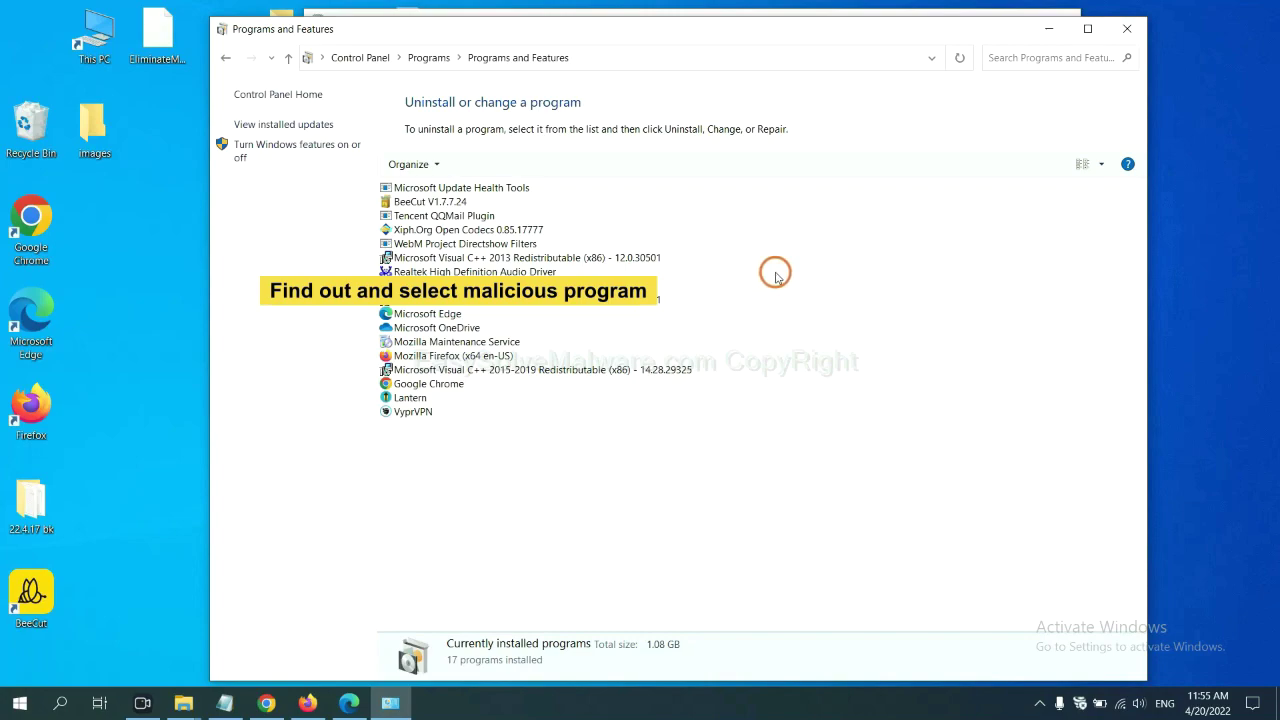
pyautogui.click(503, 229)
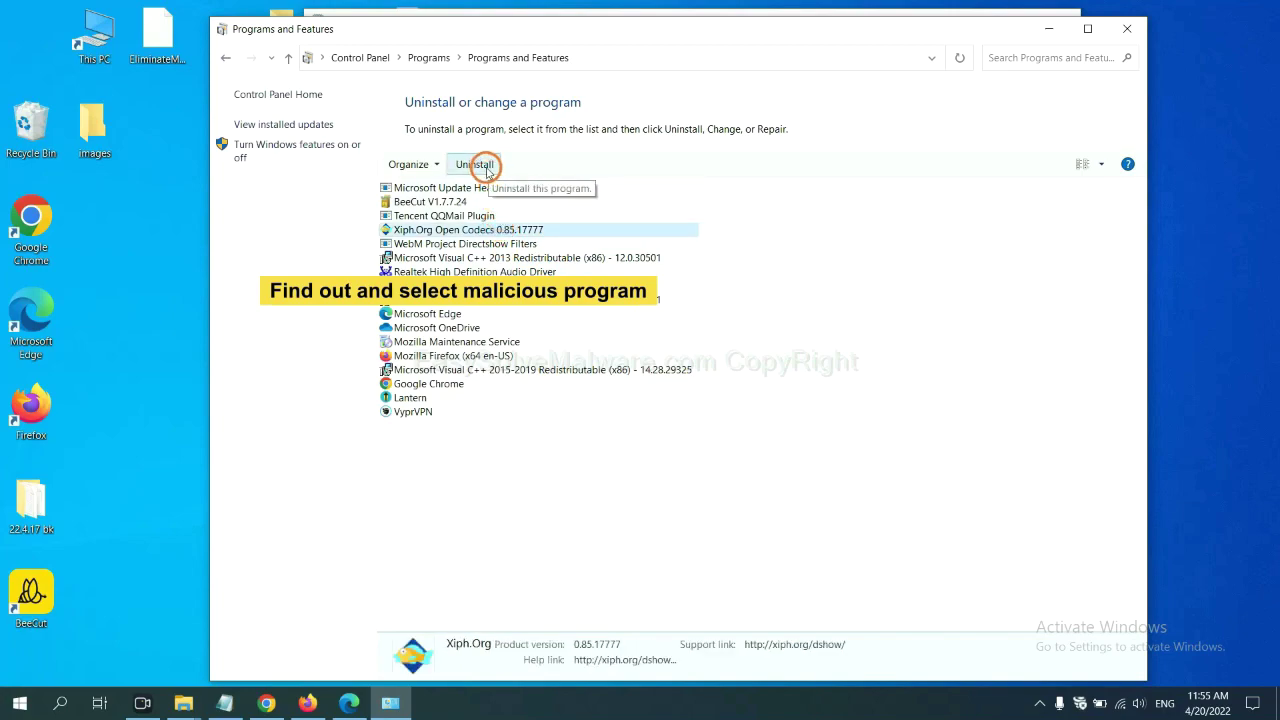
pyautogui.click(1133, 30)
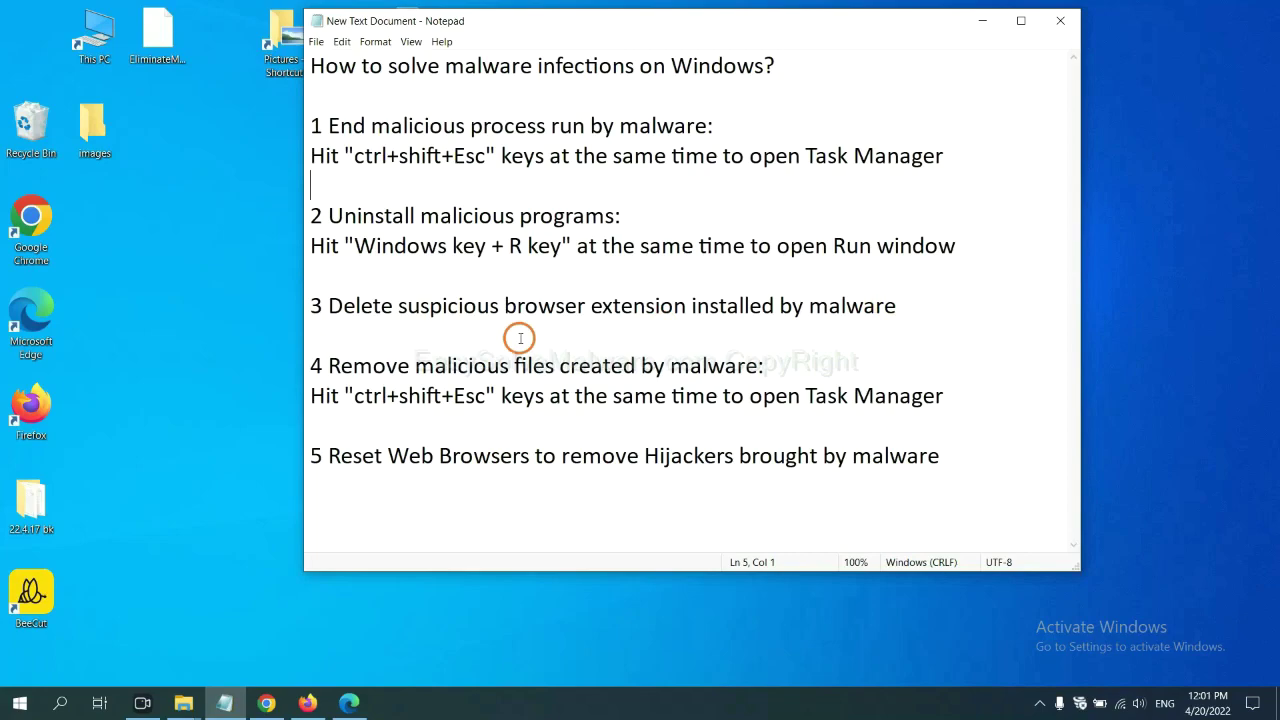
# Switch to Chrome and open its Extensions page to check for suspicious extensions
pyautogui.click(266, 703)
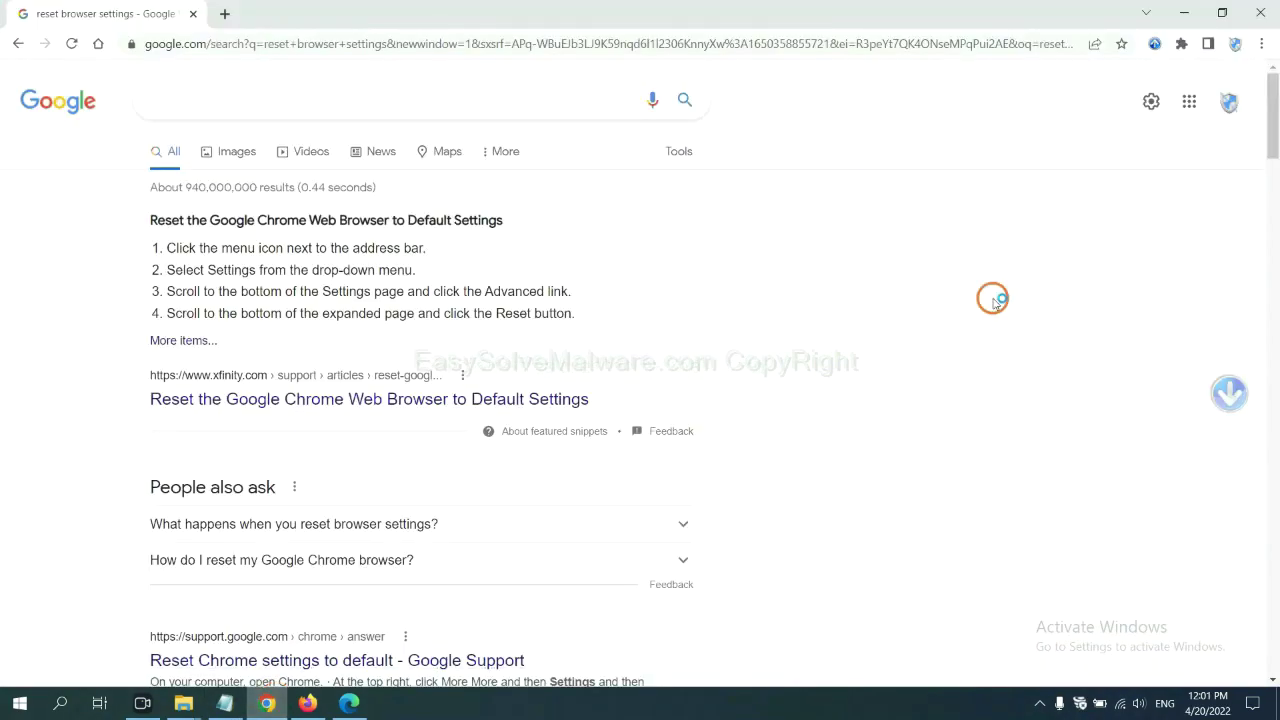
pyautogui.click(1261, 44)
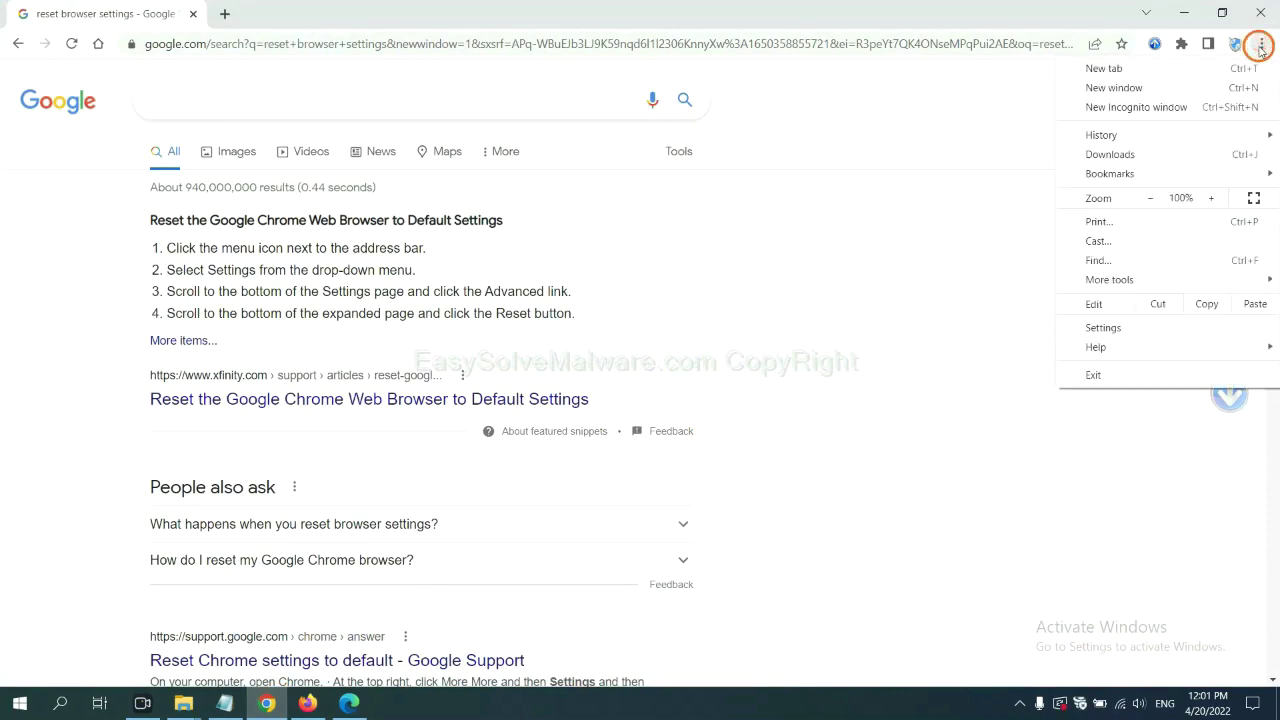
pyautogui.moveTo(1147, 279)
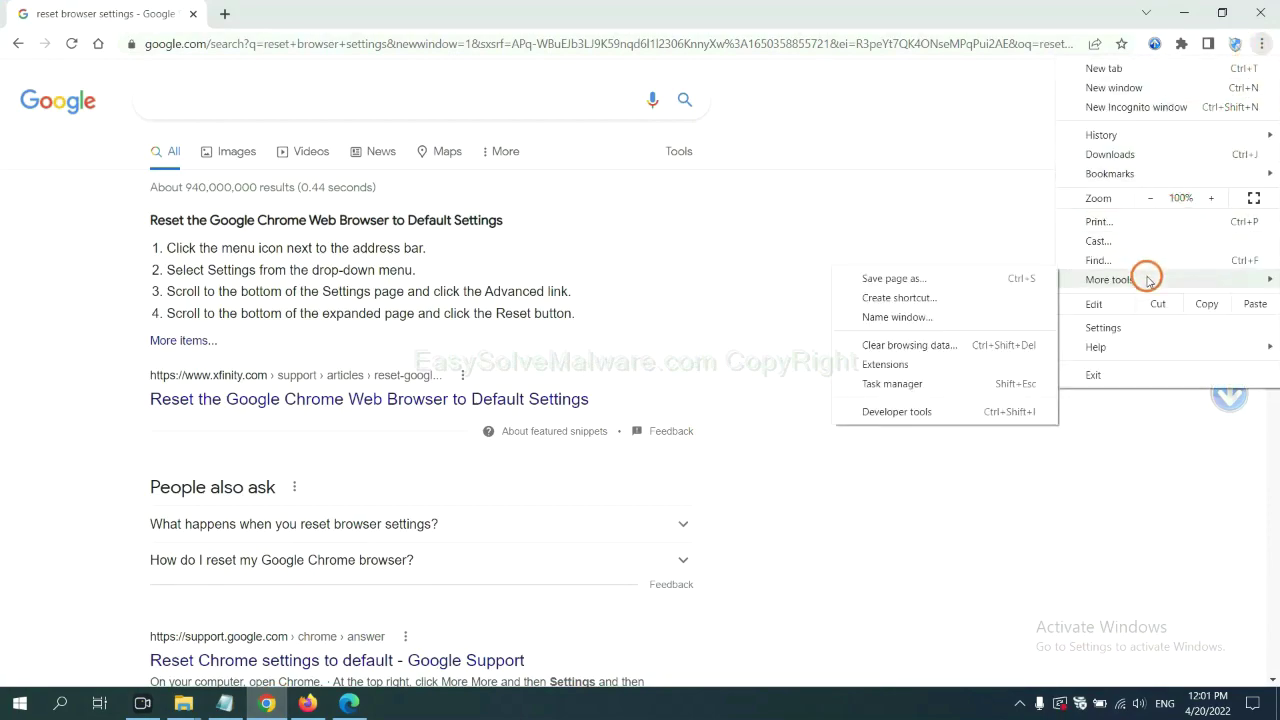
pyautogui.click(943, 363)
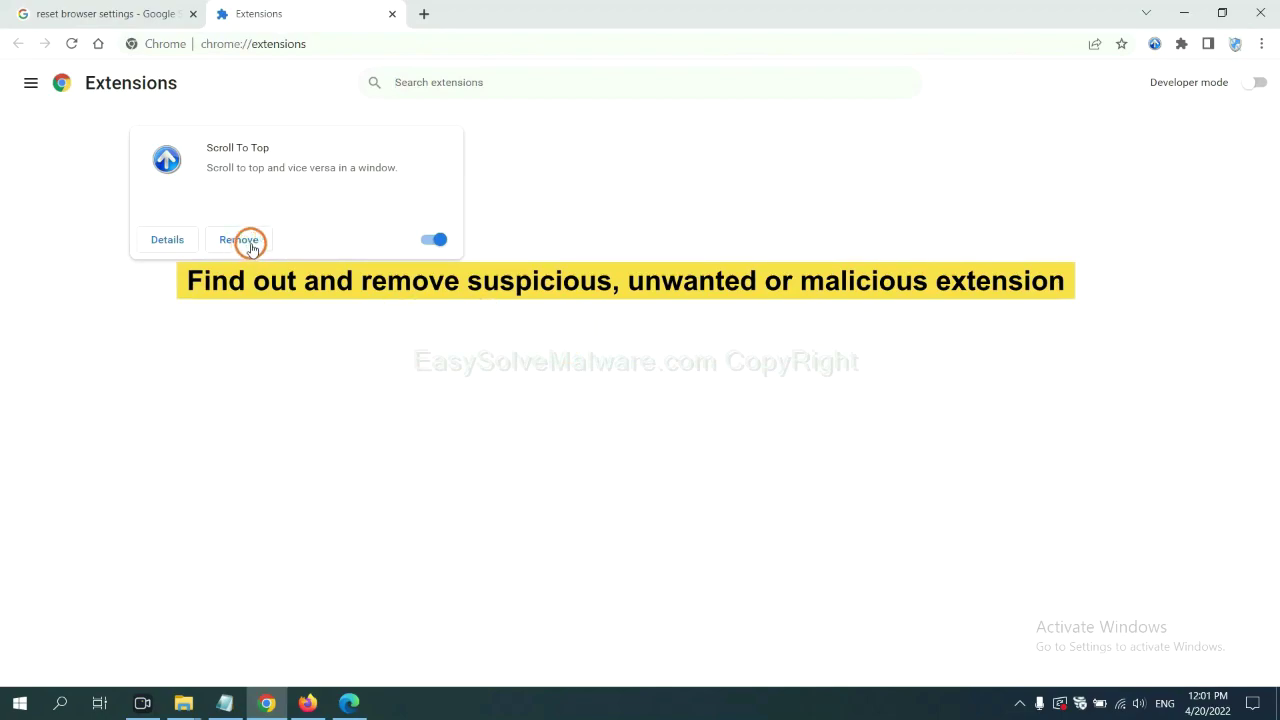
# Switch to Firefox, open its add-ons manager, and show the available actions for the GIPHY for Firefox extension
pyautogui.click(307, 703)
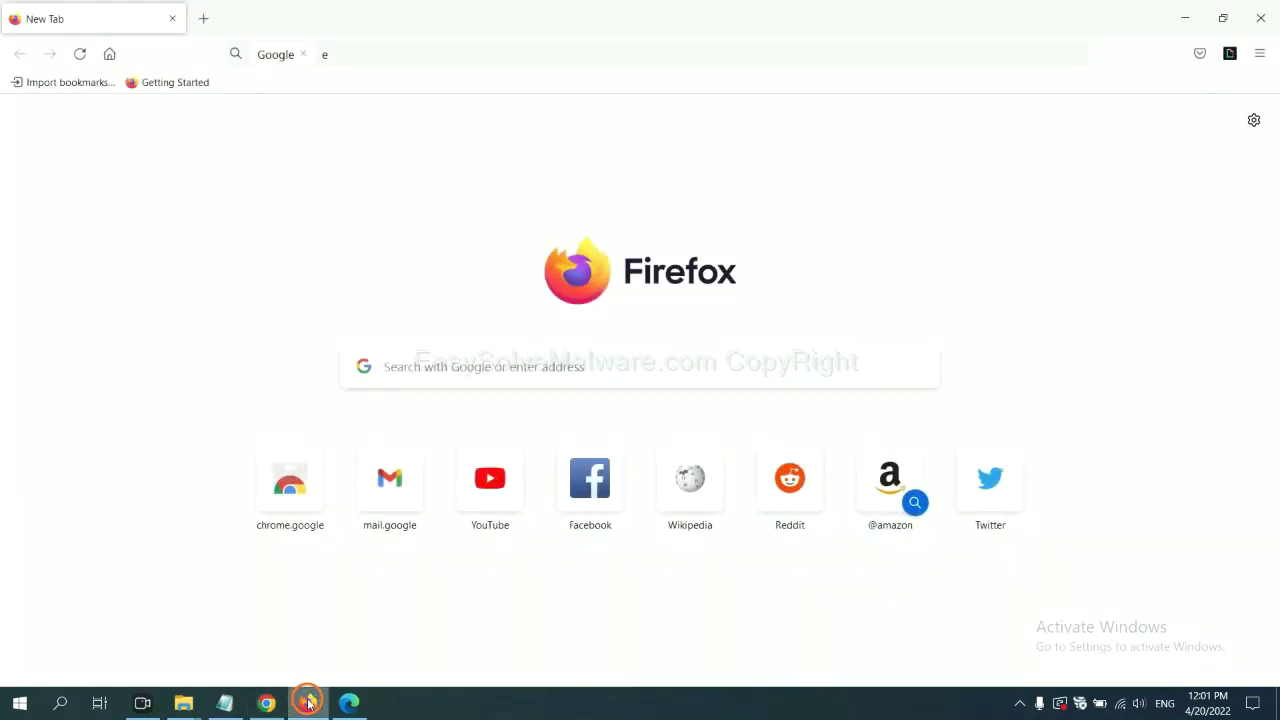
pyautogui.click(1262, 54)
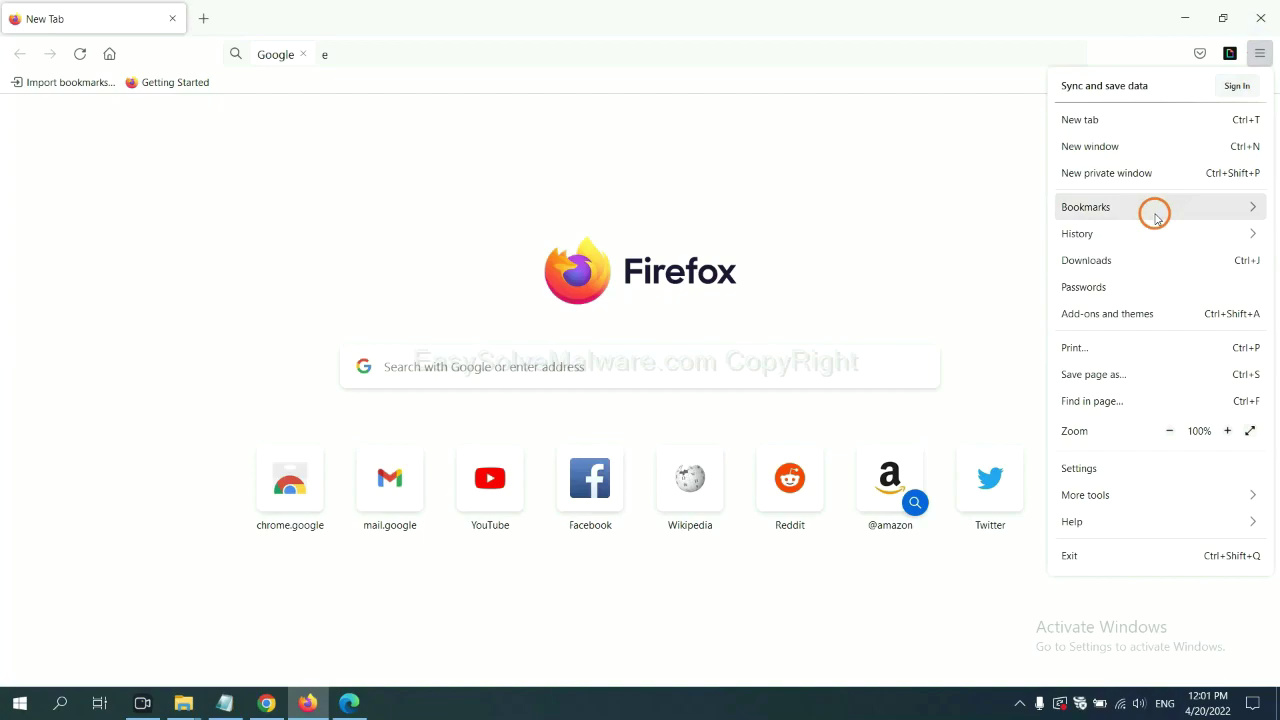
pyautogui.click(1119, 320)
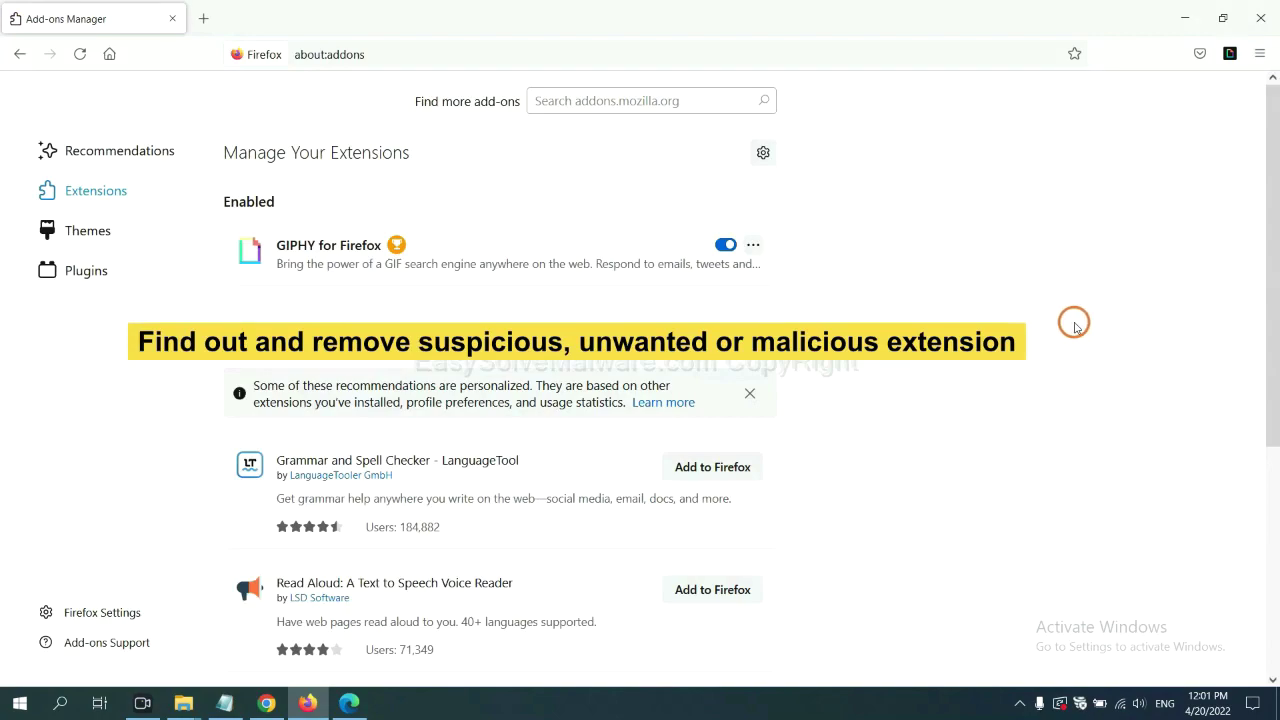
pyautogui.click(753, 247)
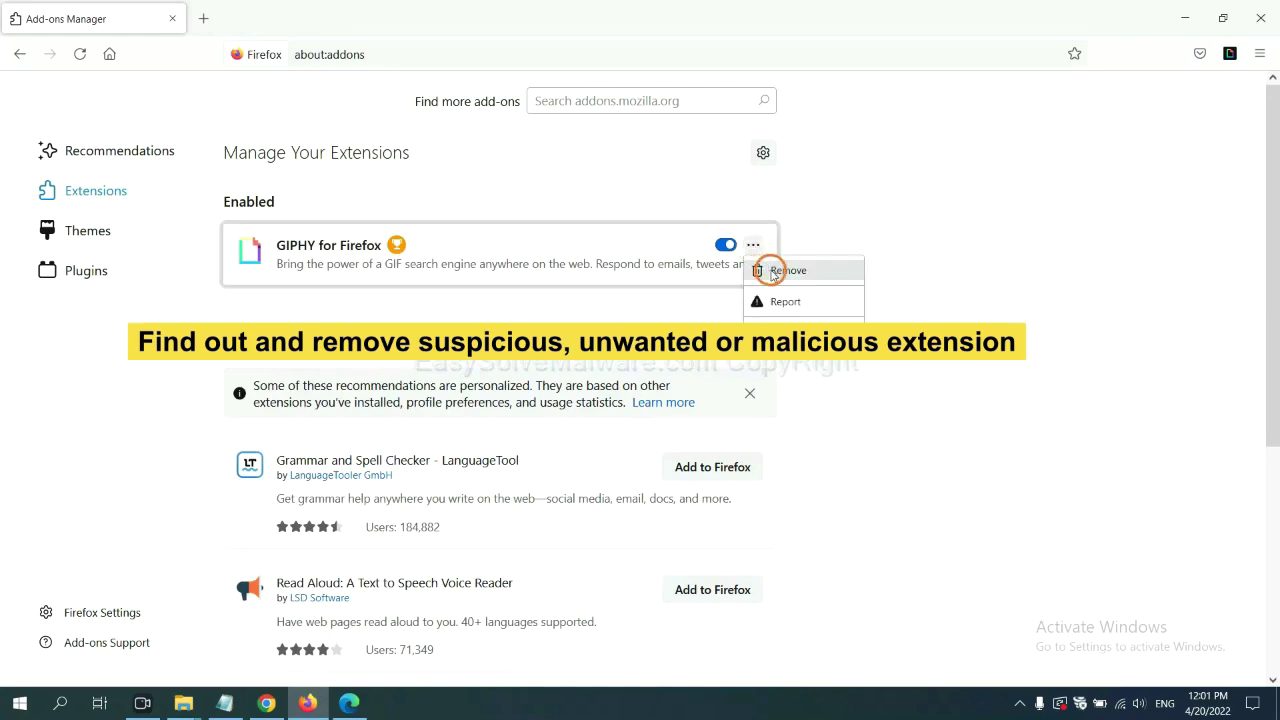
# Switch to Edge, open its extension management page, and remove the ArcVpn Free Fast VPN Proxy extension
pyautogui.click(348, 708)
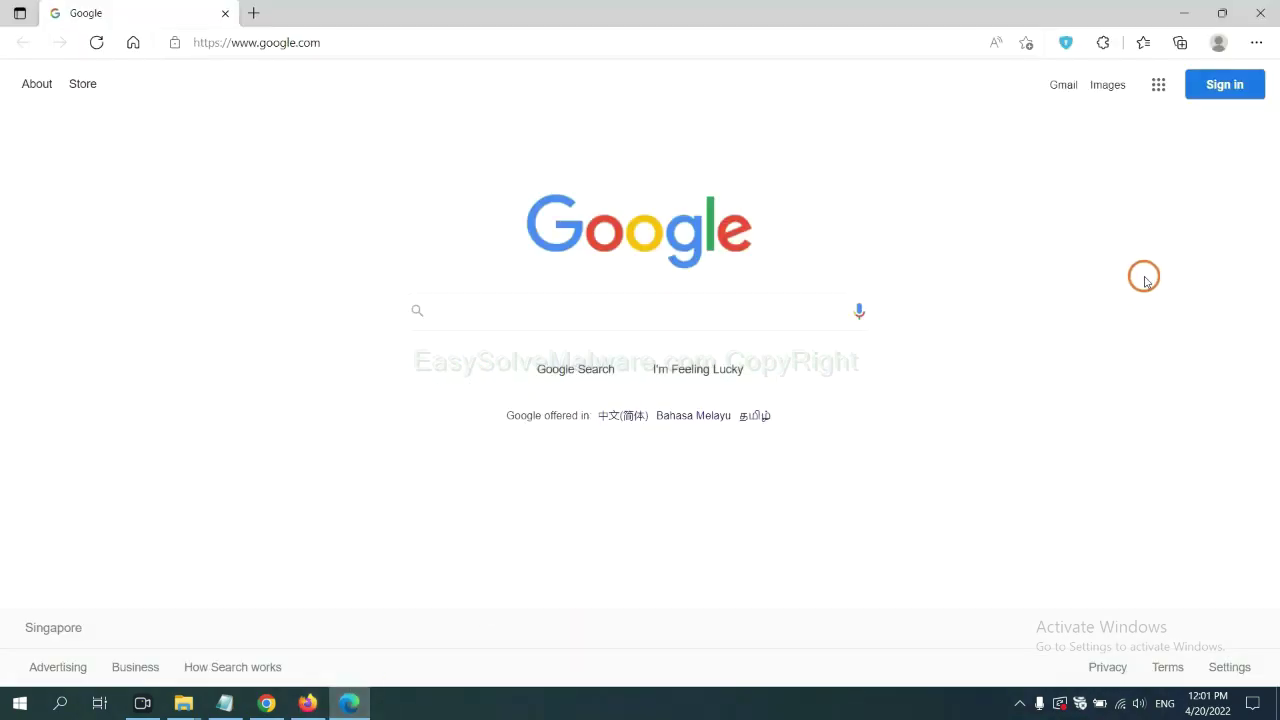
pyautogui.click(1255, 45)
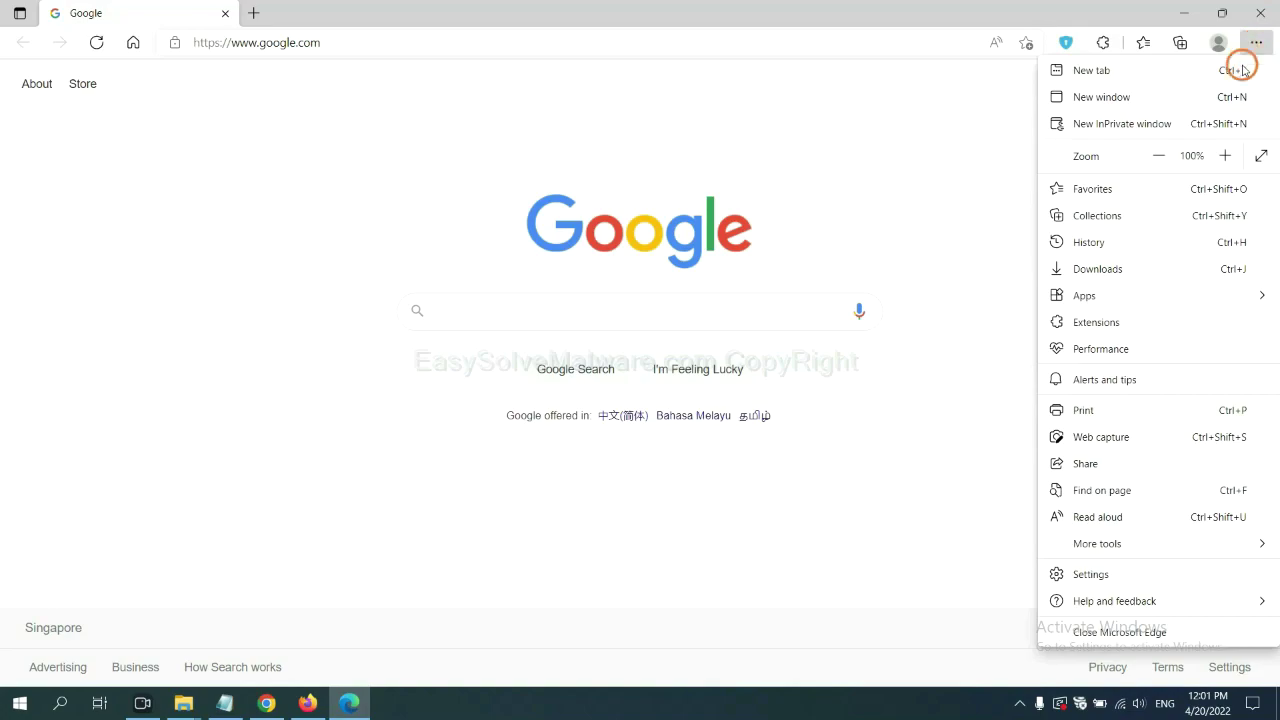
pyautogui.rightClick(1103, 322)
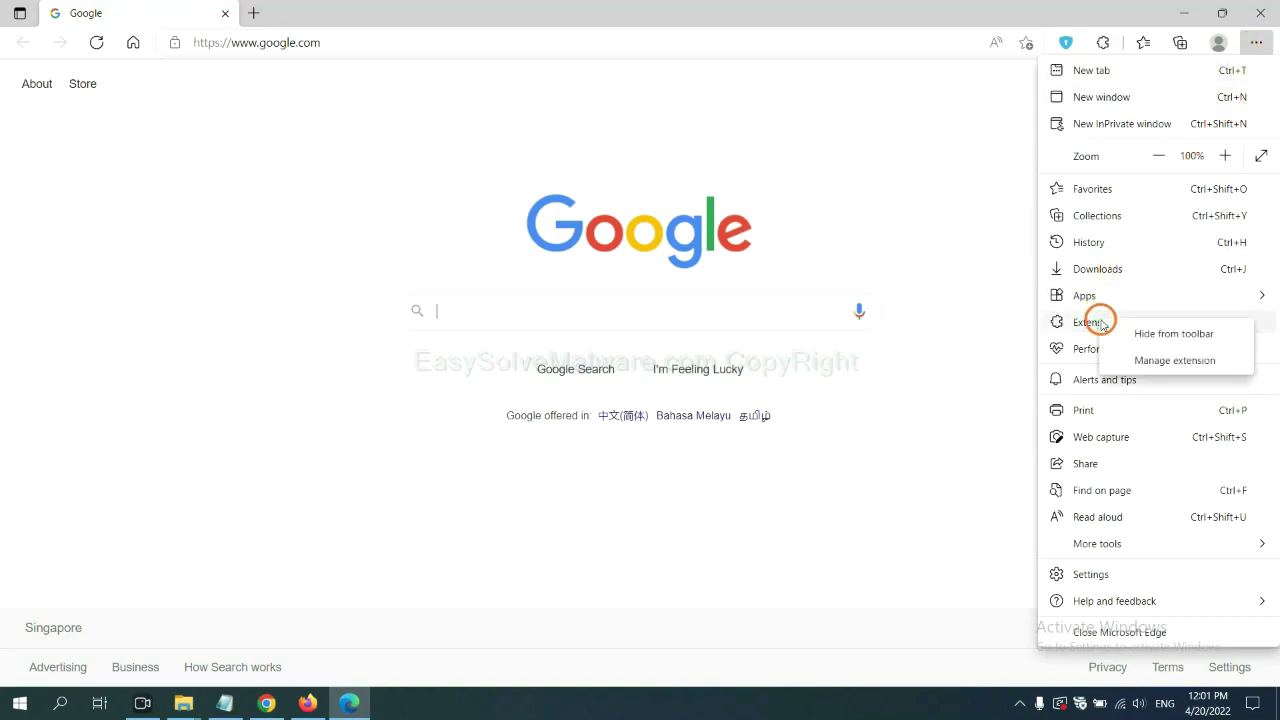
pyautogui.click(1149, 361)
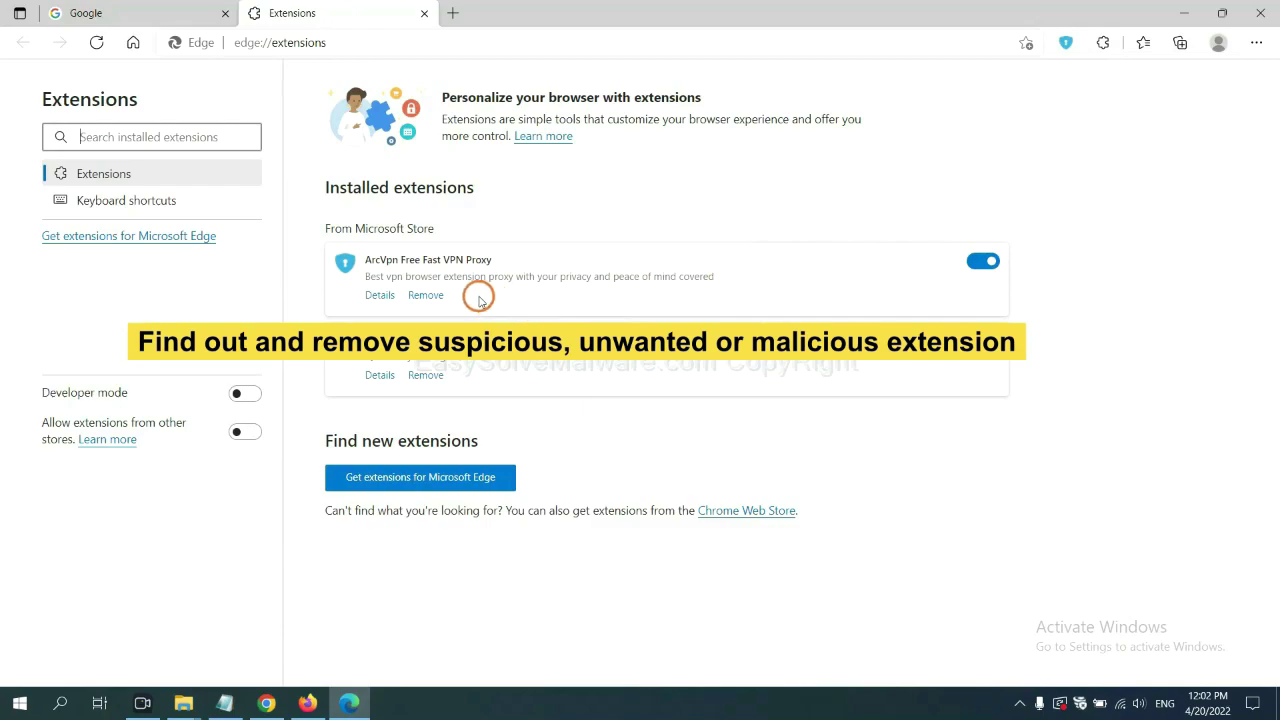
pyautogui.click(437, 297)
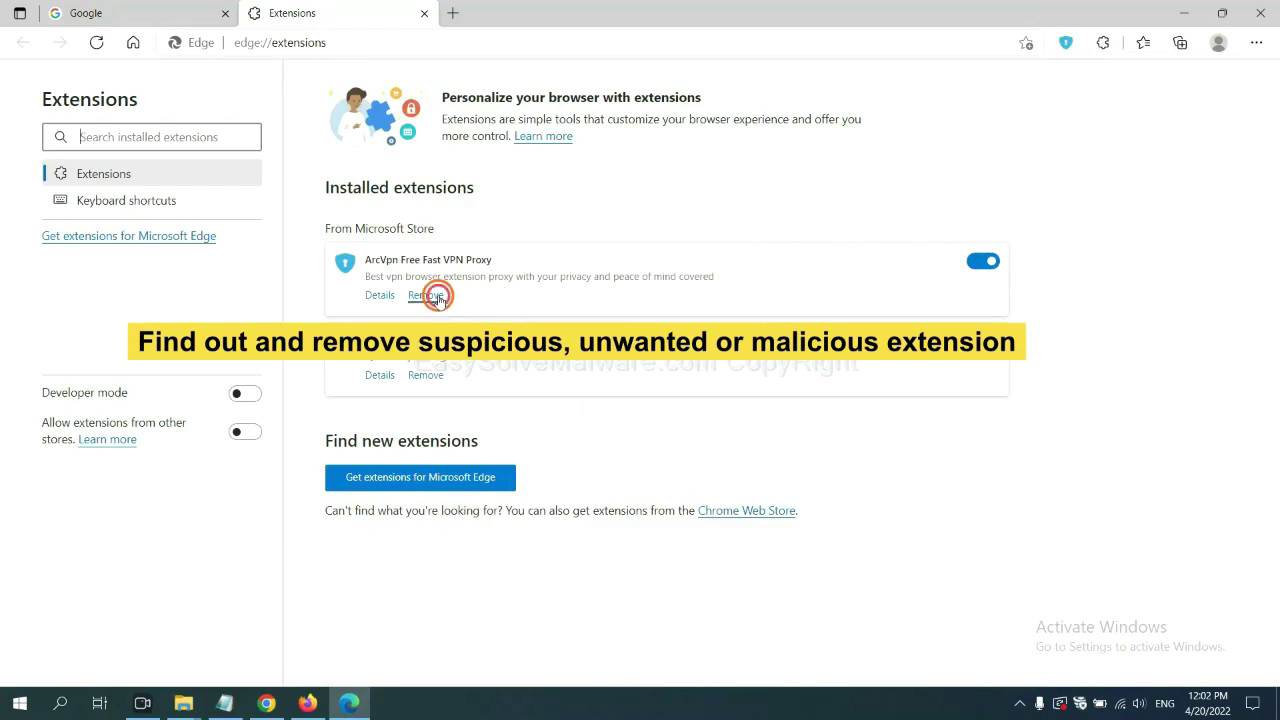
pyautogui.click(955, 160)
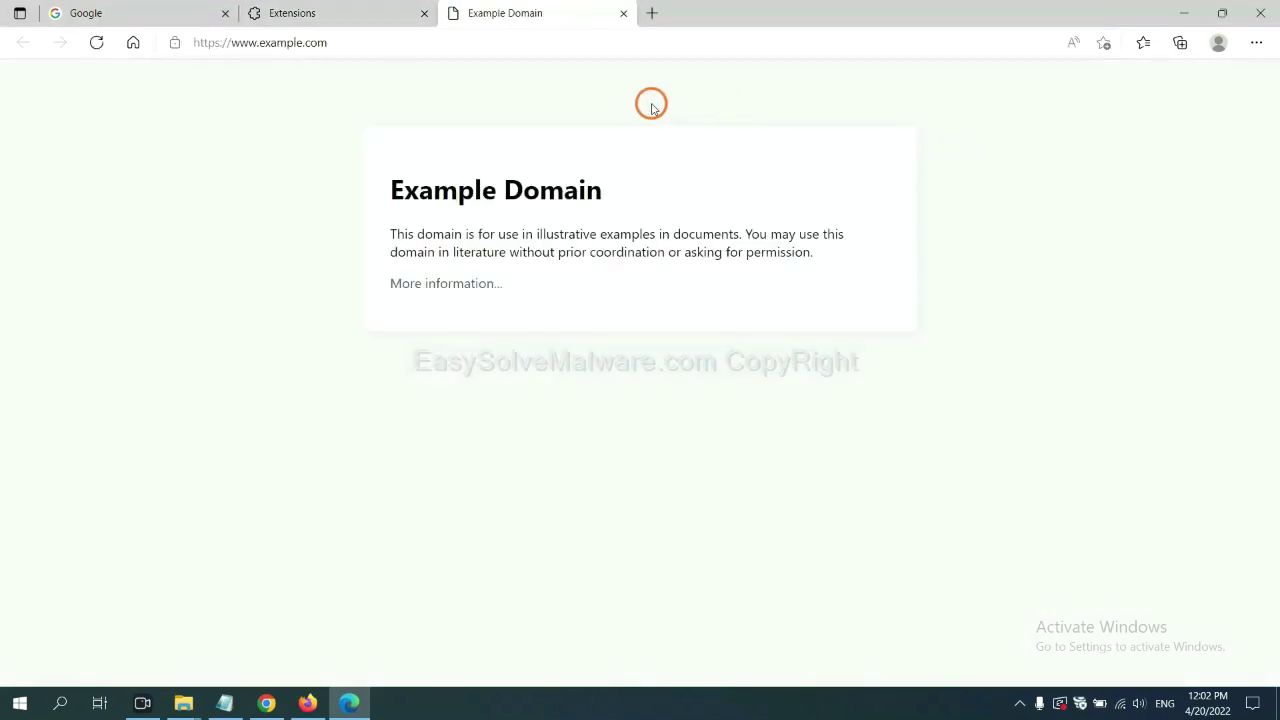
# Return to the desktop notes, highlight the regedit instructions under item 4, and launch "regedit" from the Run dialog
pyautogui.click(1276, 713)
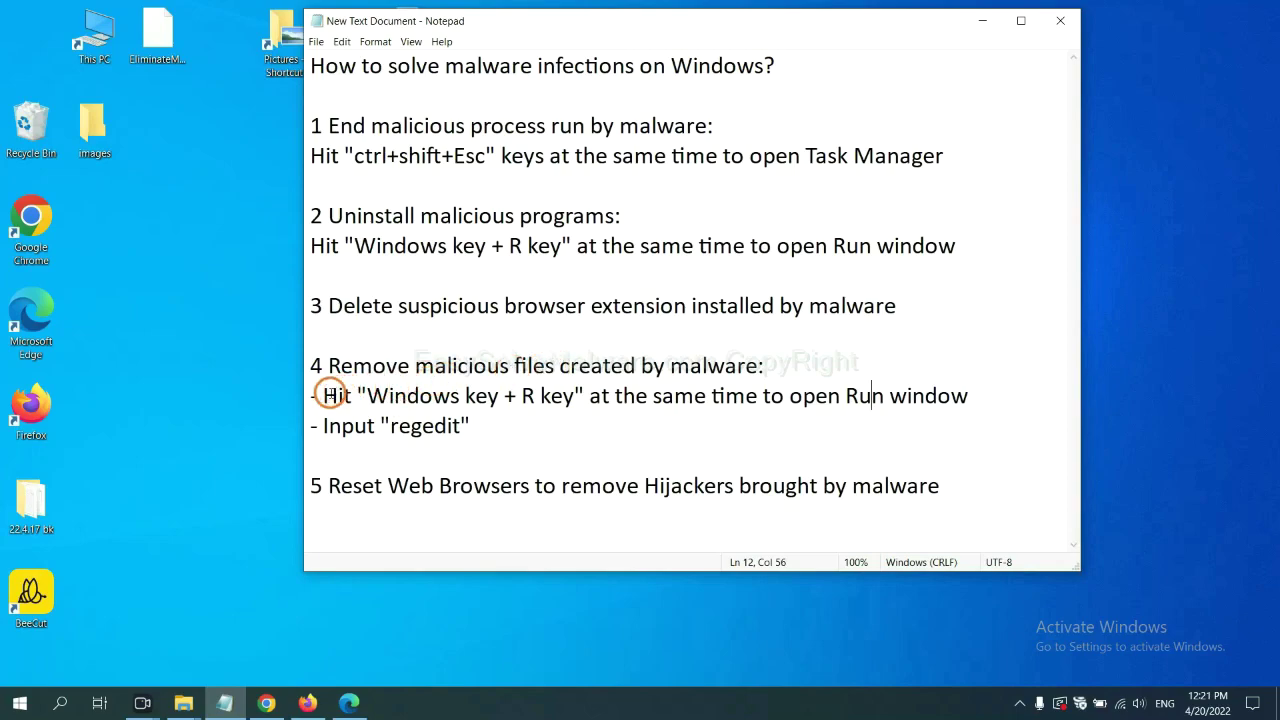
pyautogui.moveTo(330, 395); pyautogui.dragTo(726, 415)
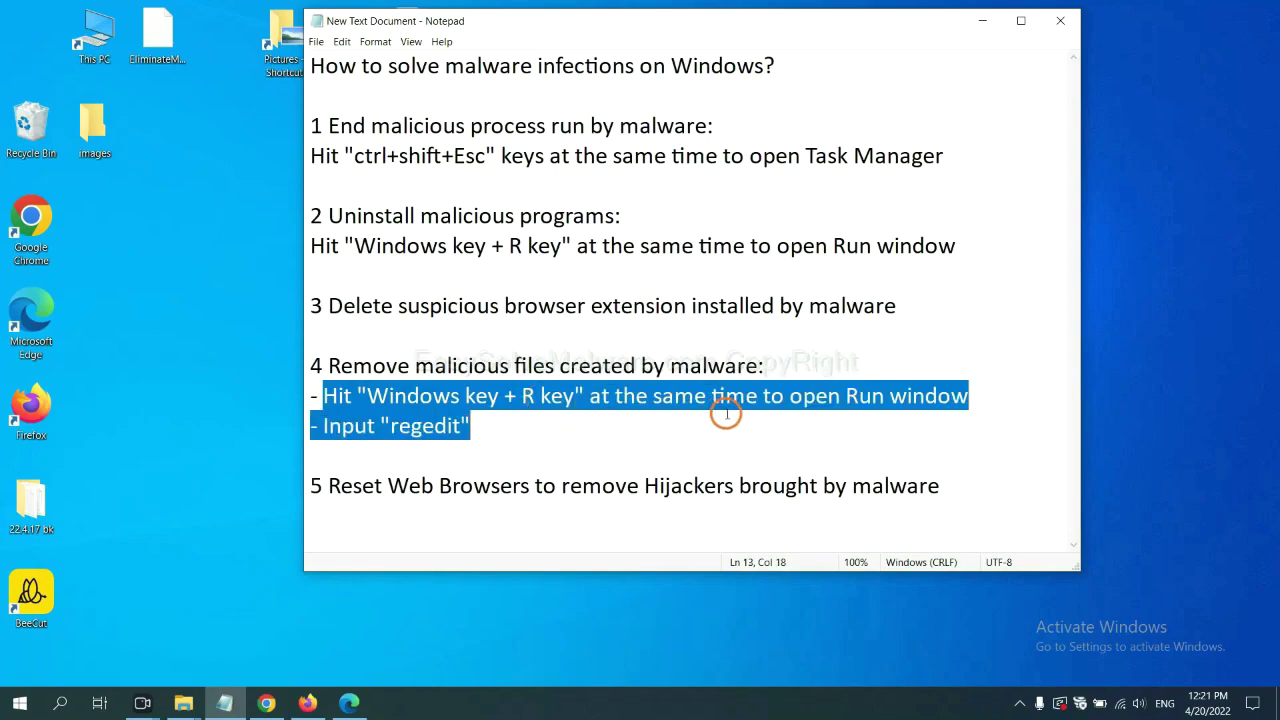
pyautogui.click(740, 403)
pyautogui.press('super+r')
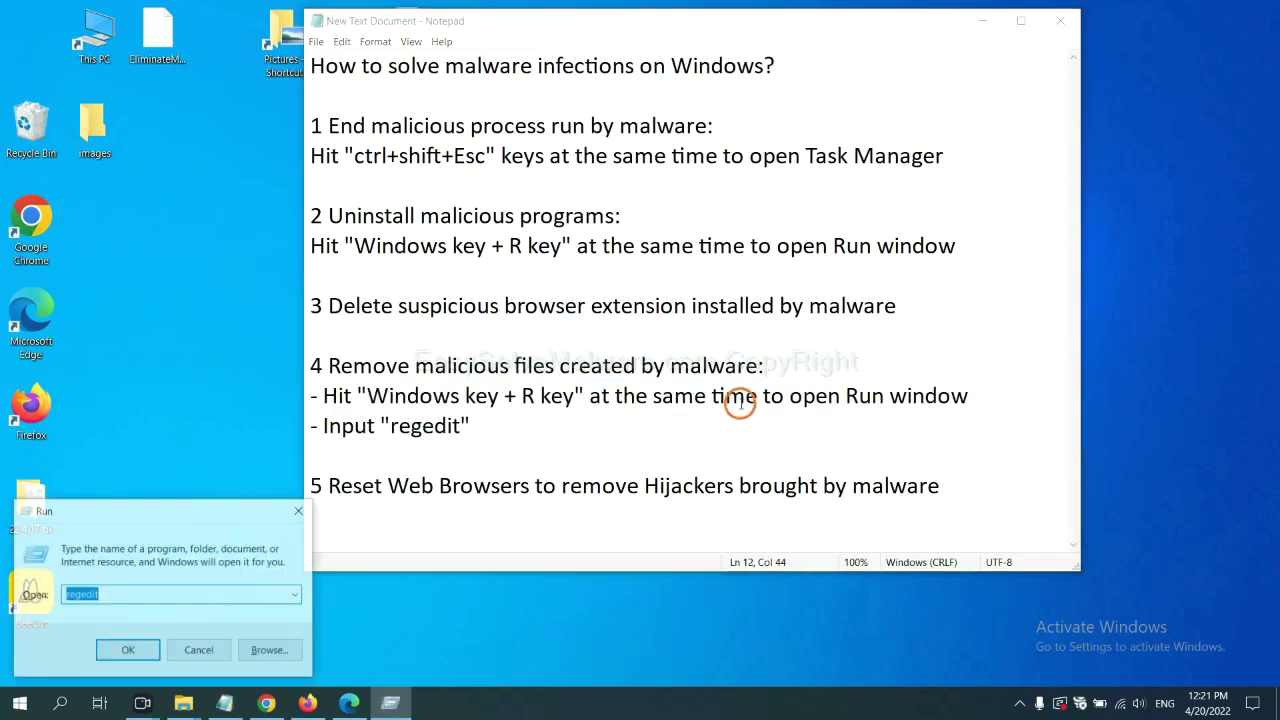
pyautogui.moveTo(240, 511); pyautogui.dragTo(1021, 264)
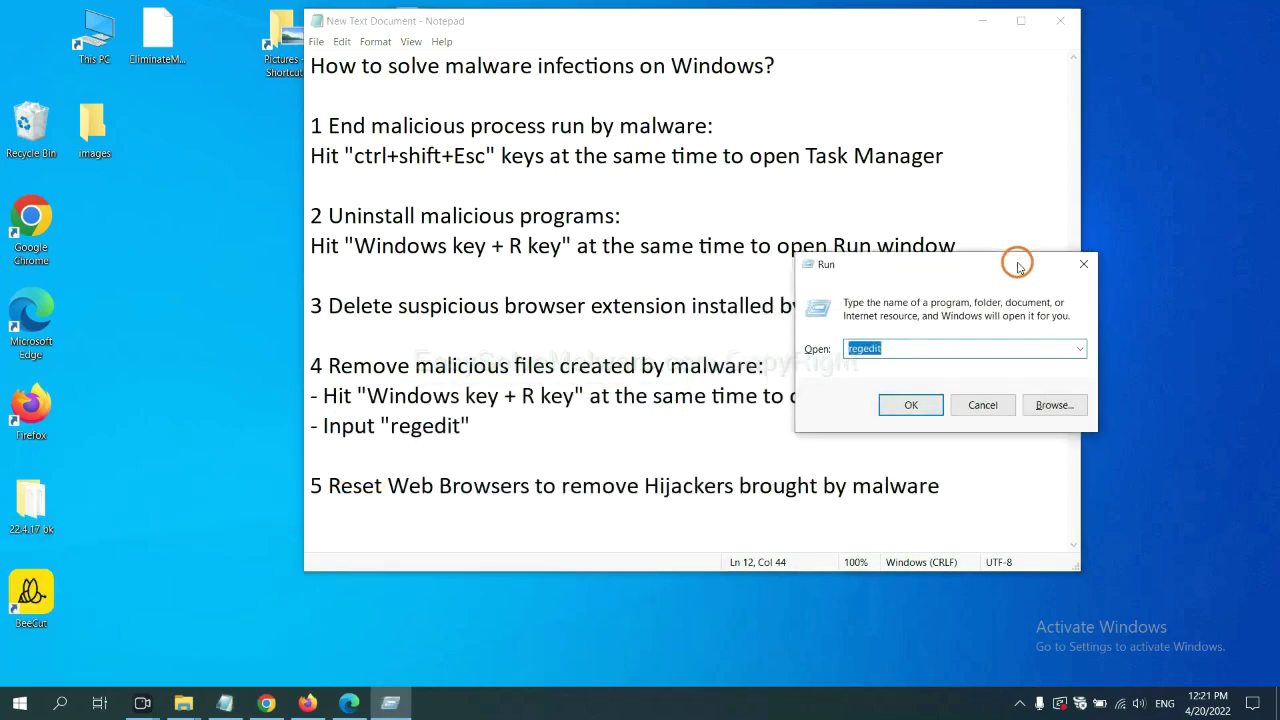
pyautogui.click(940, 348)
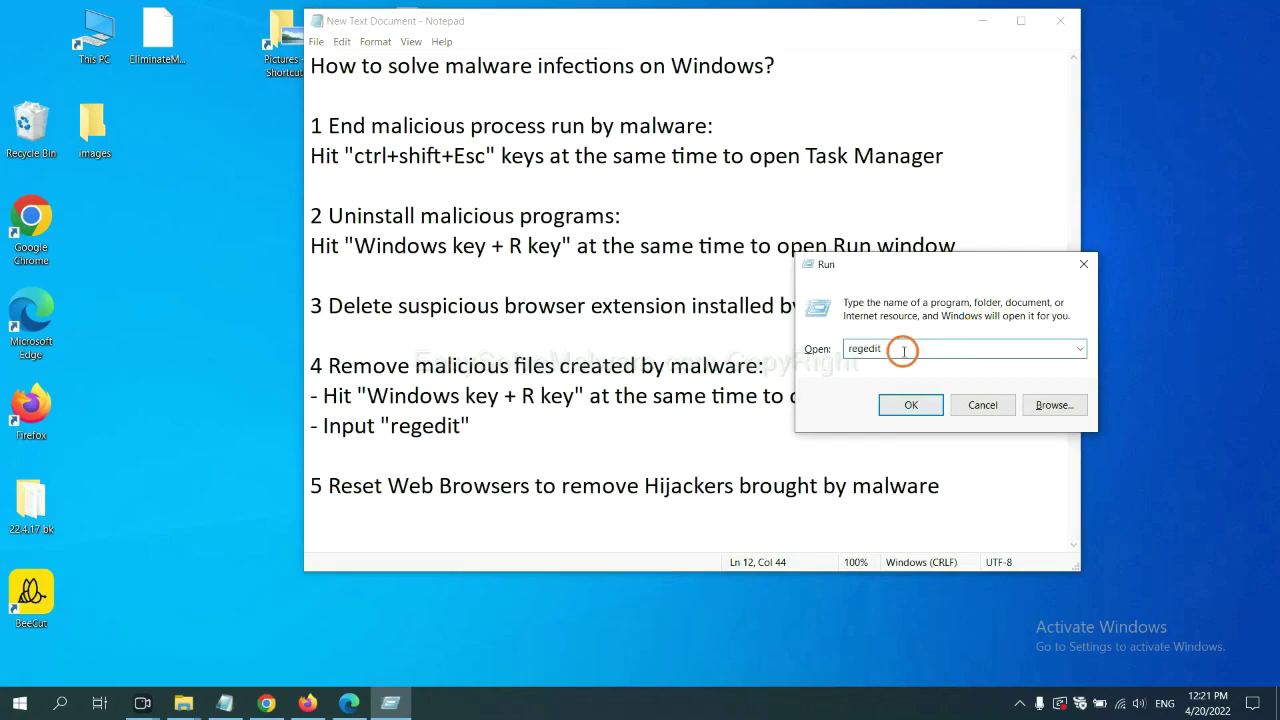
pyautogui.click(908, 404)
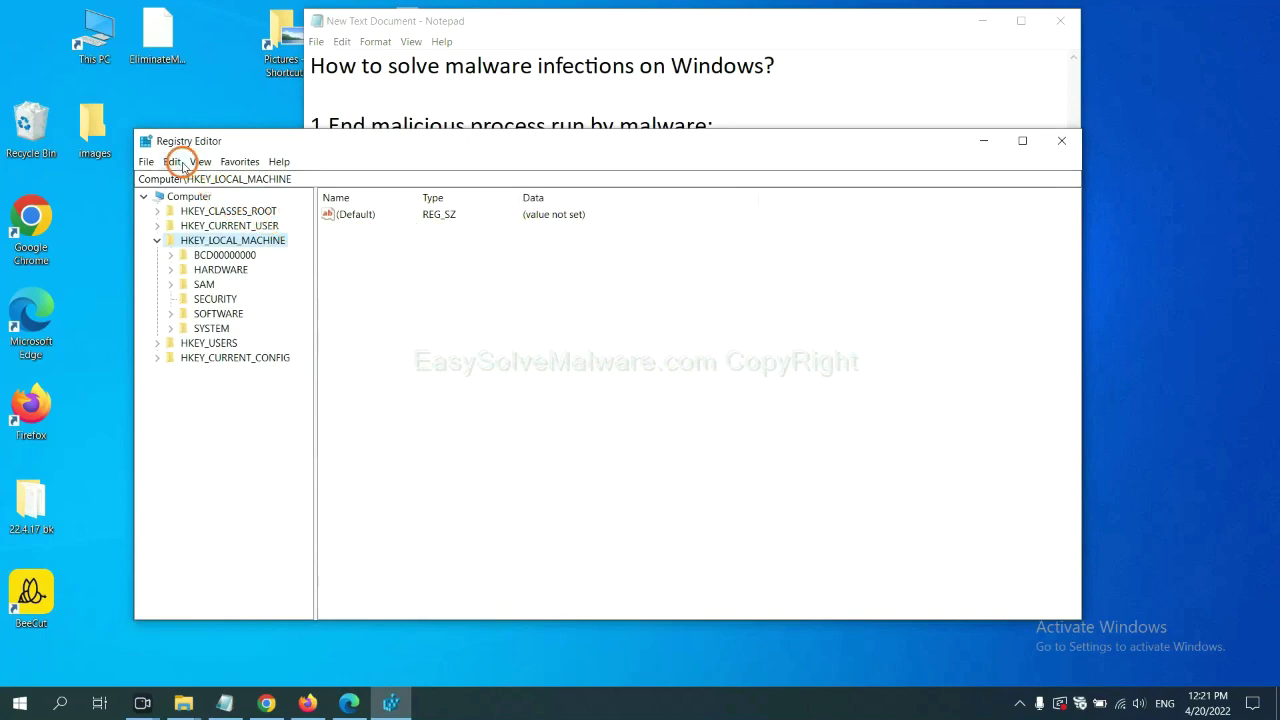
# Search the registry for "beecut" and bring up the available actions for the matching FEATURE_BROWSER_EMULATION key
pyautogui.click(175, 162)
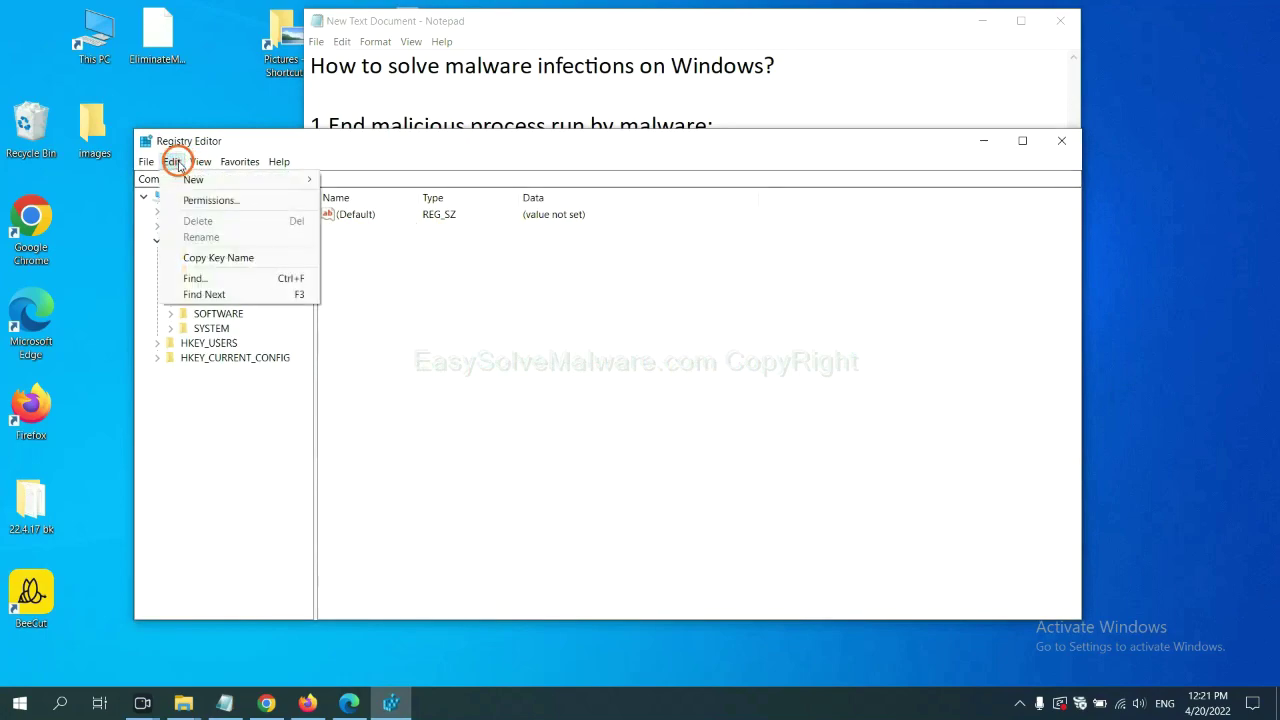
pyautogui.click(225, 279)
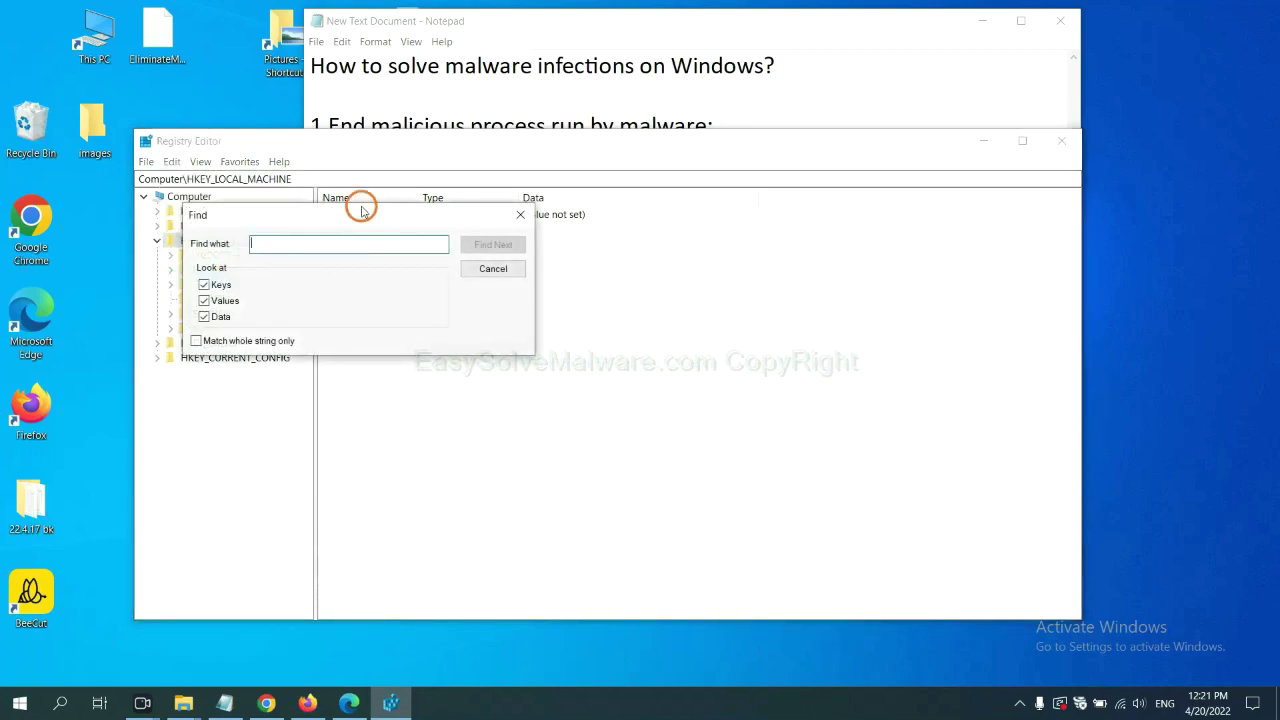
pyautogui.moveTo(385, 218); pyautogui.dragTo(509, 248)
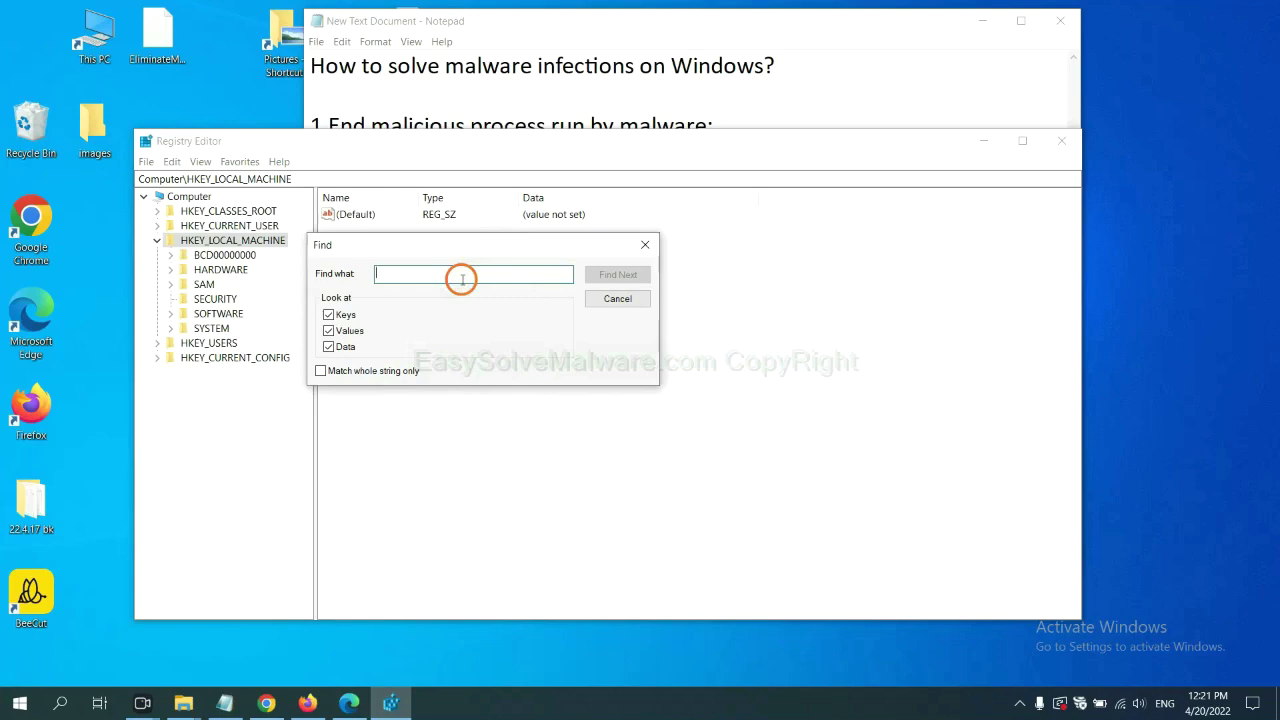
pyautogui.write('beecut')
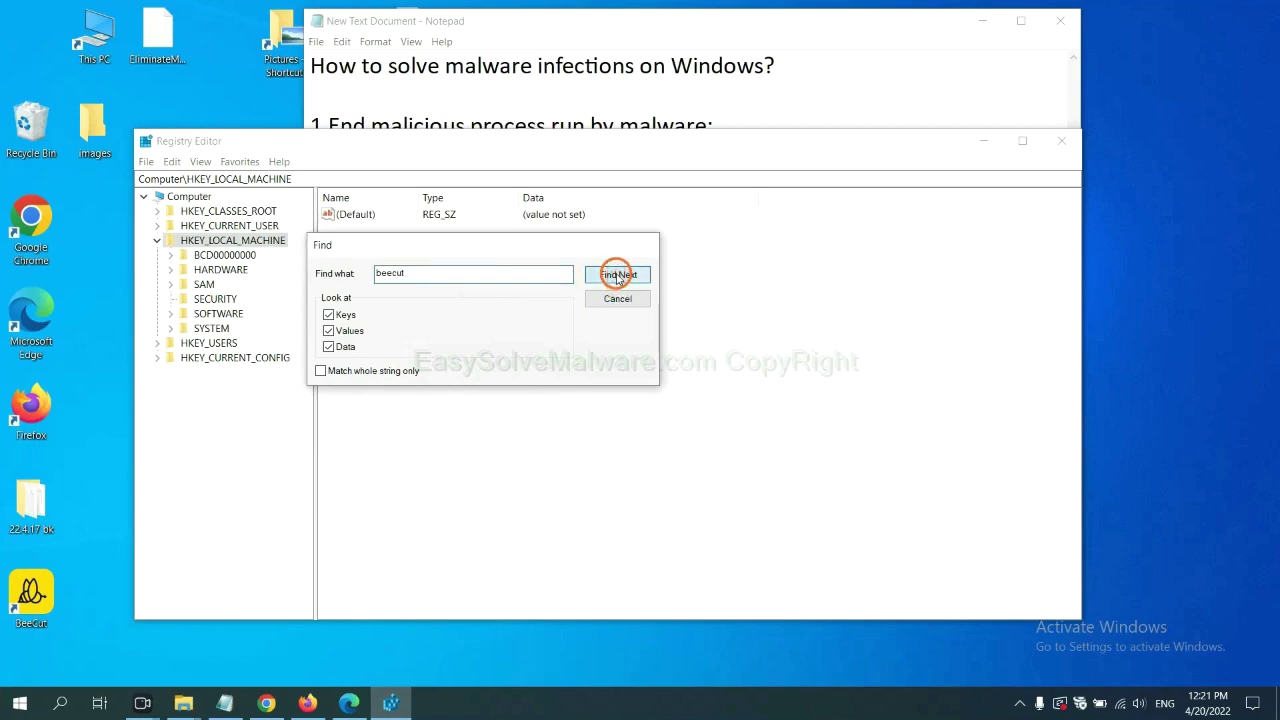
pyautogui.click(617, 275)
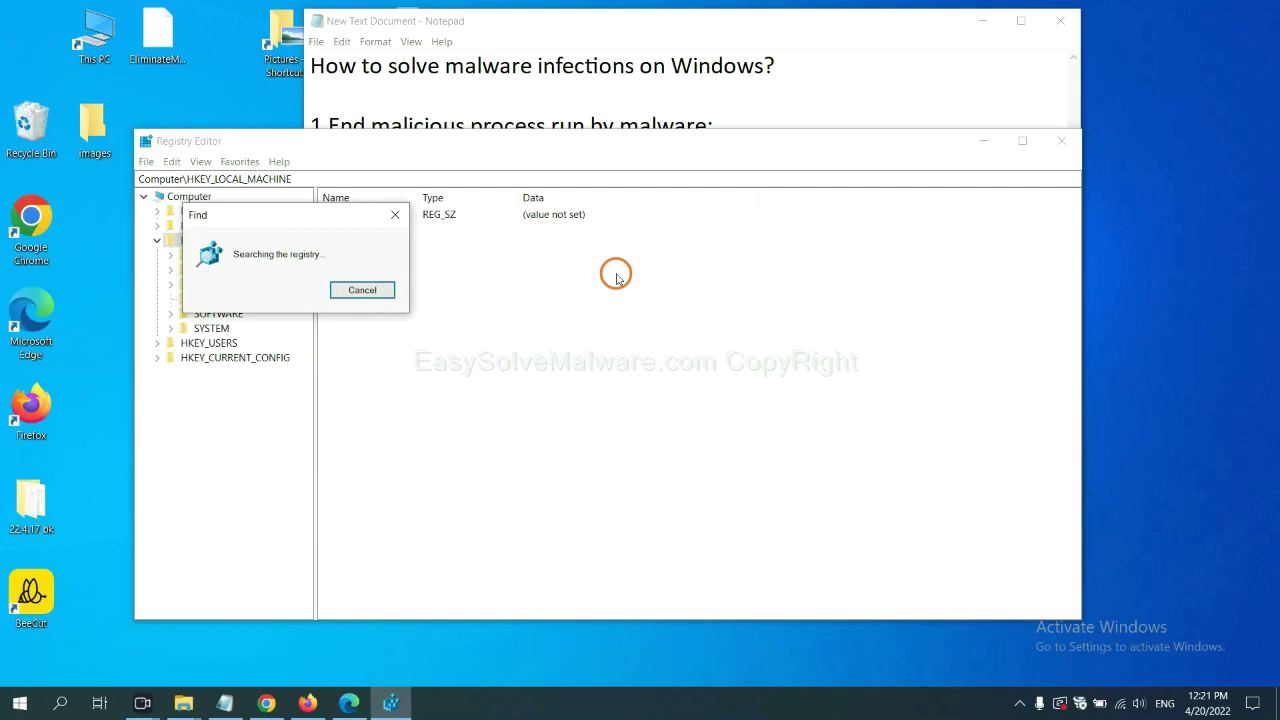
pyautogui.moveTo(334, 208); pyautogui.dragTo(536, 208)
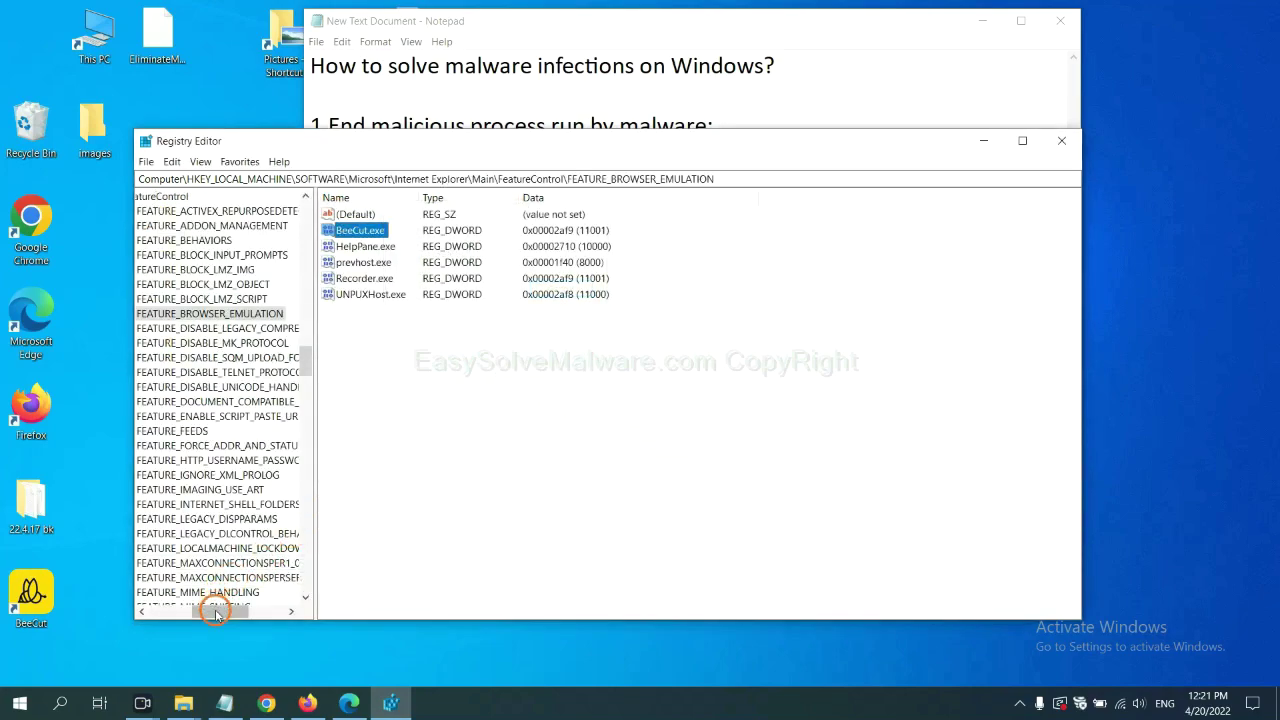
pyautogui.moveTo(215, 613)
pyautogui.mouseDown()
pyautogui.moveTo(183, 610)
pyautogui.moveTo(203, 607)
pyautogui.mouseUp()
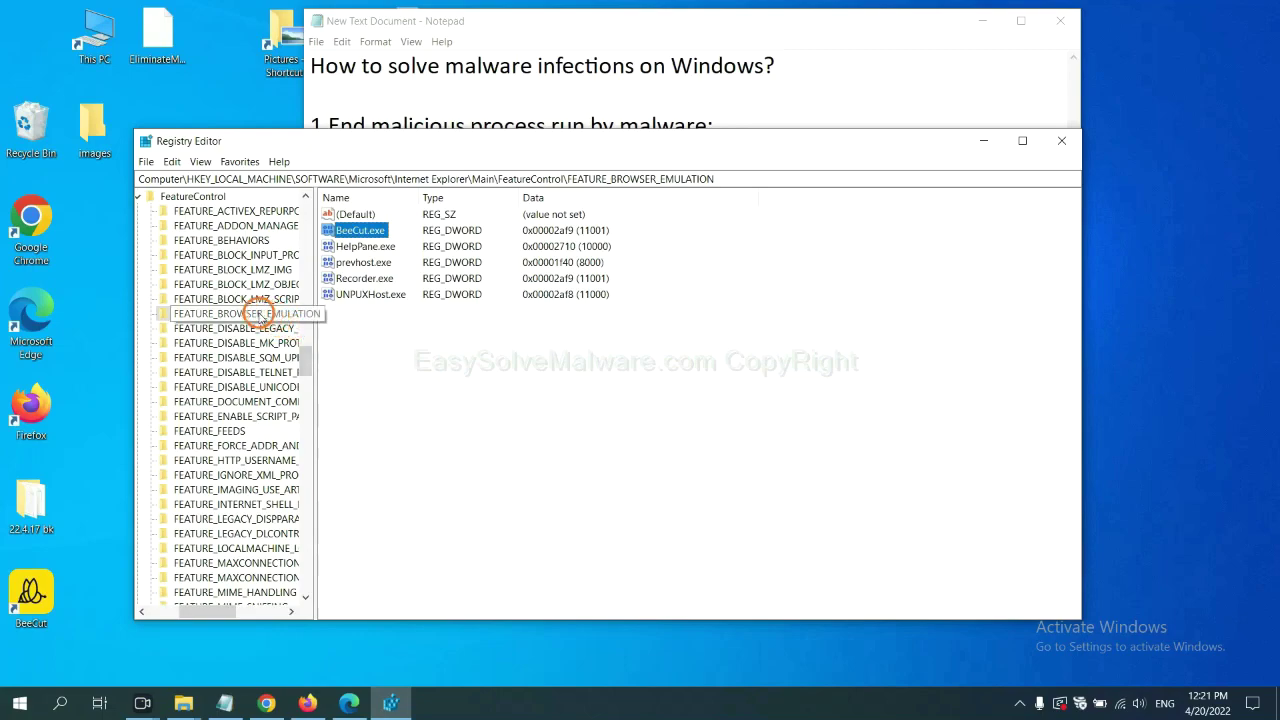
pyautogui.rightClick(258, 315)
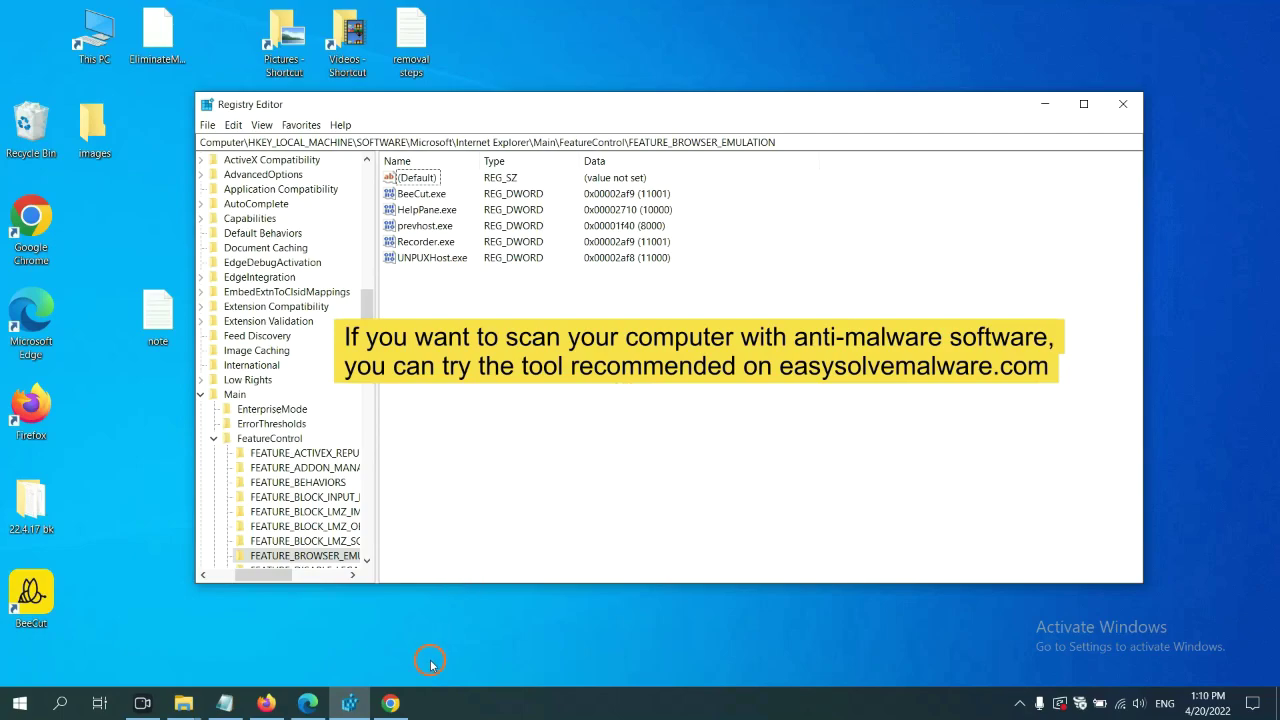
# Switch to Chrome and look over the SpyHunter download section on easysolvemalware.com
pyautogui.click(392, 704)
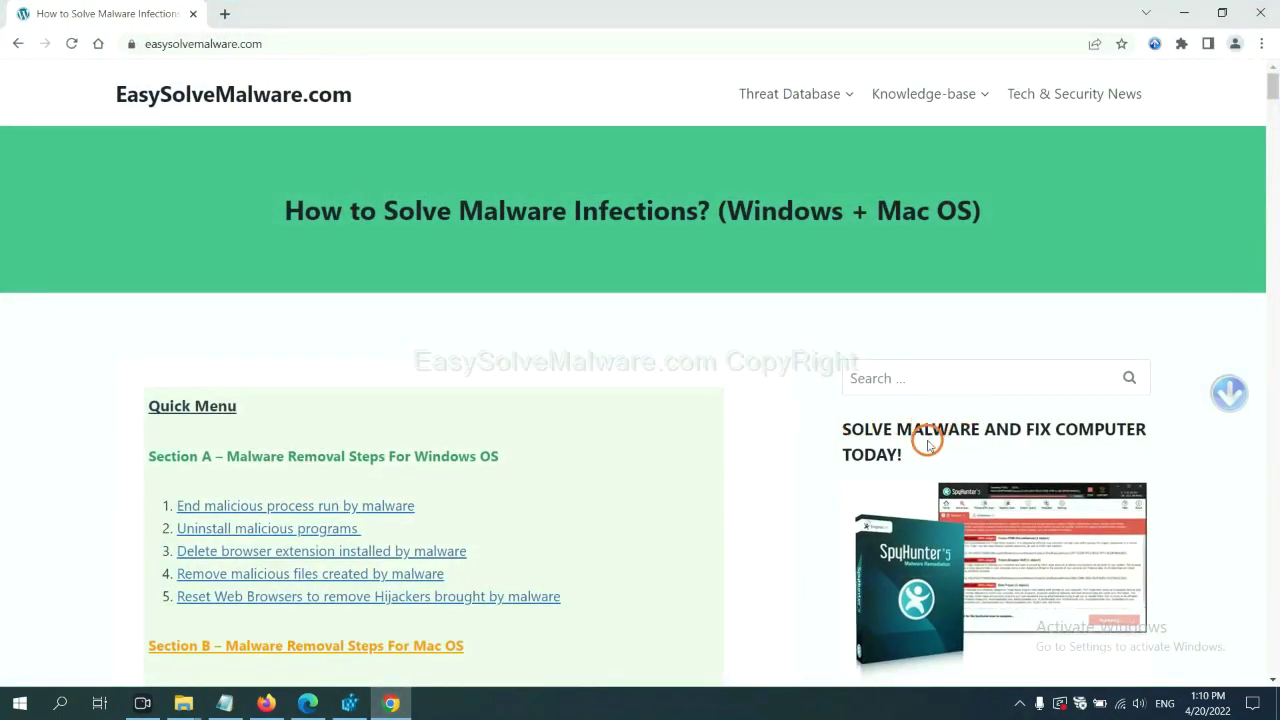
pyautogui.scroll(-1, 926, 450)
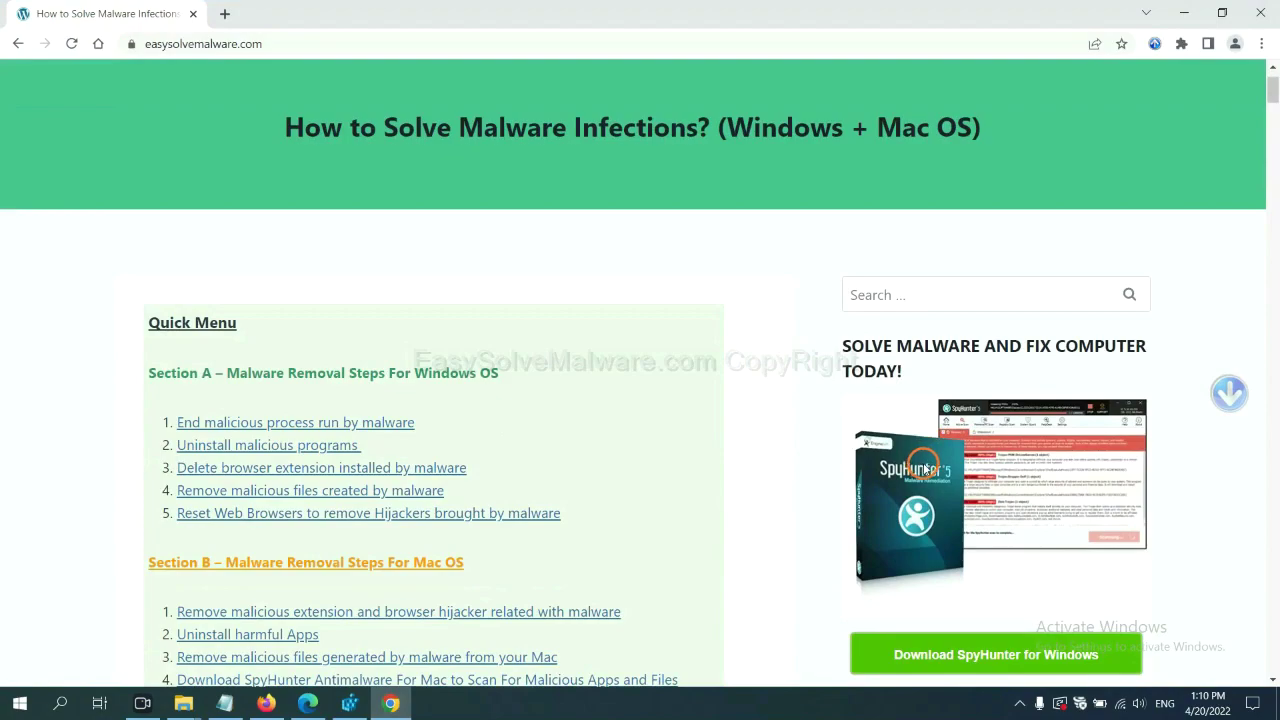
pyautogui.scroll(1, 915, 450)
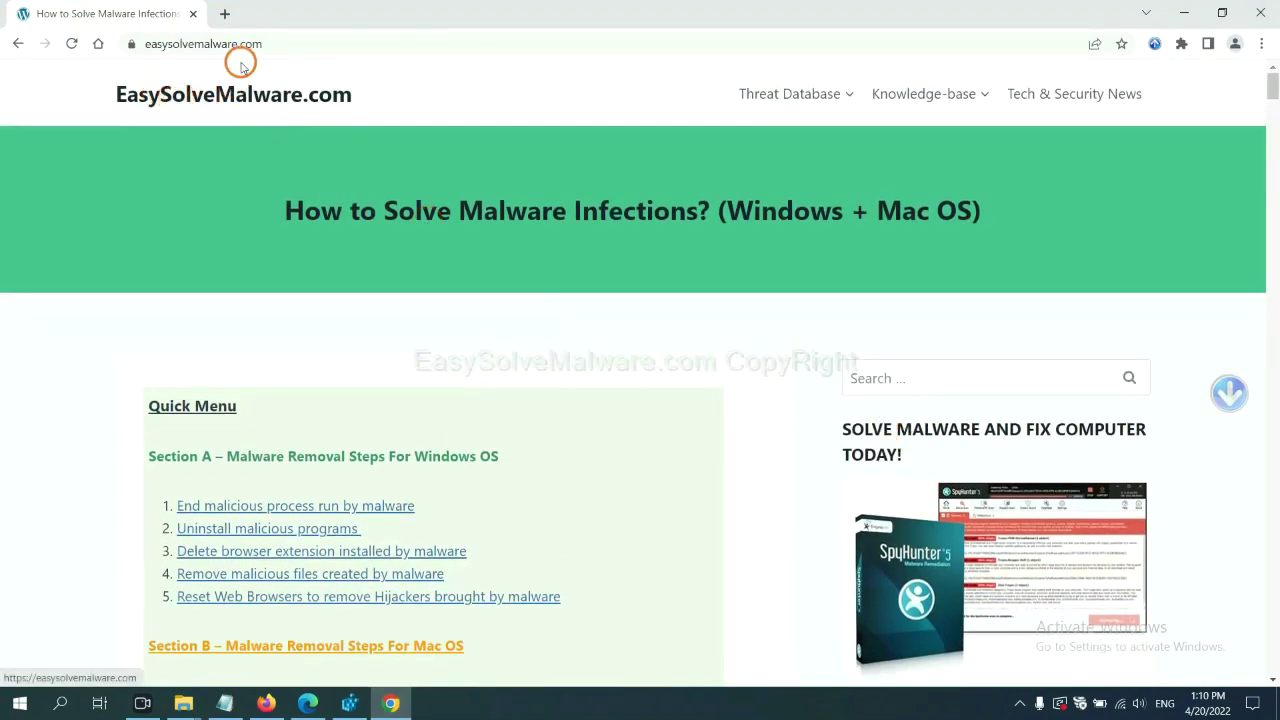
pyautogui.scroll(-3, 1057, 470)
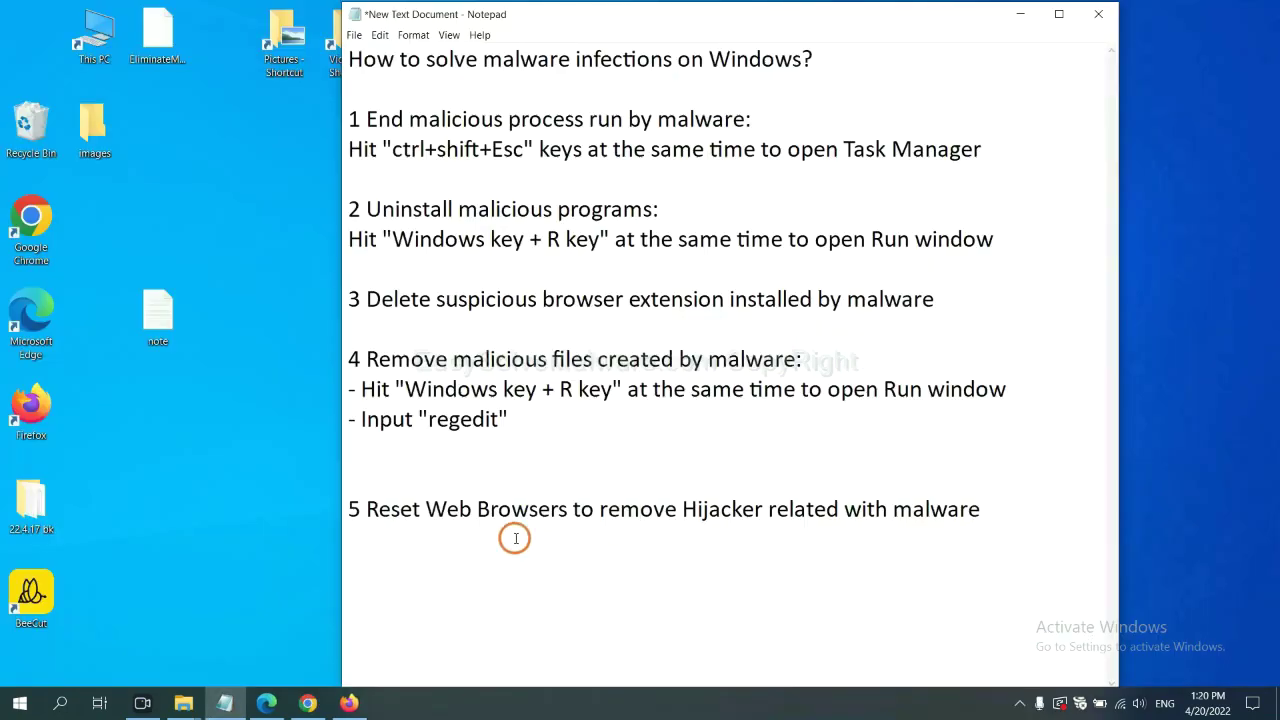
# In Chrome's settings, search for "reset" and bring up the confirmation for restoring settings to their original defaults
pyautogui.click(300, 706)
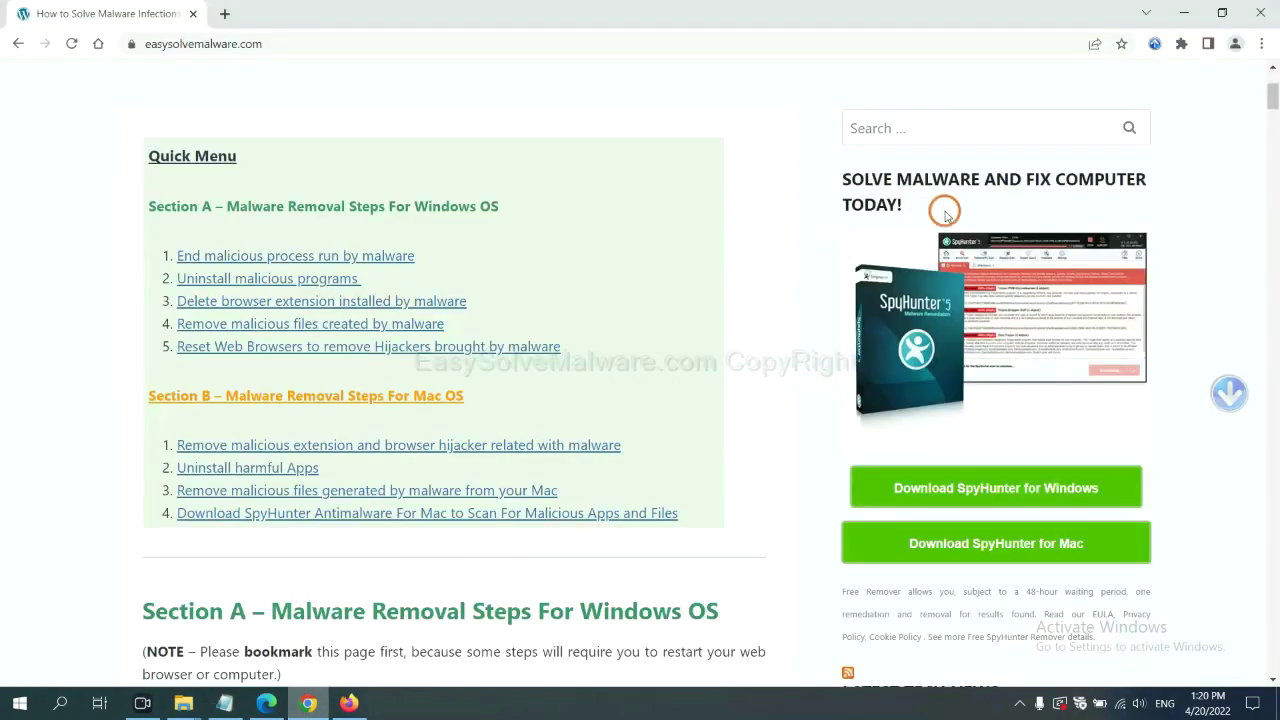
pyautogui.click(1263, 44)
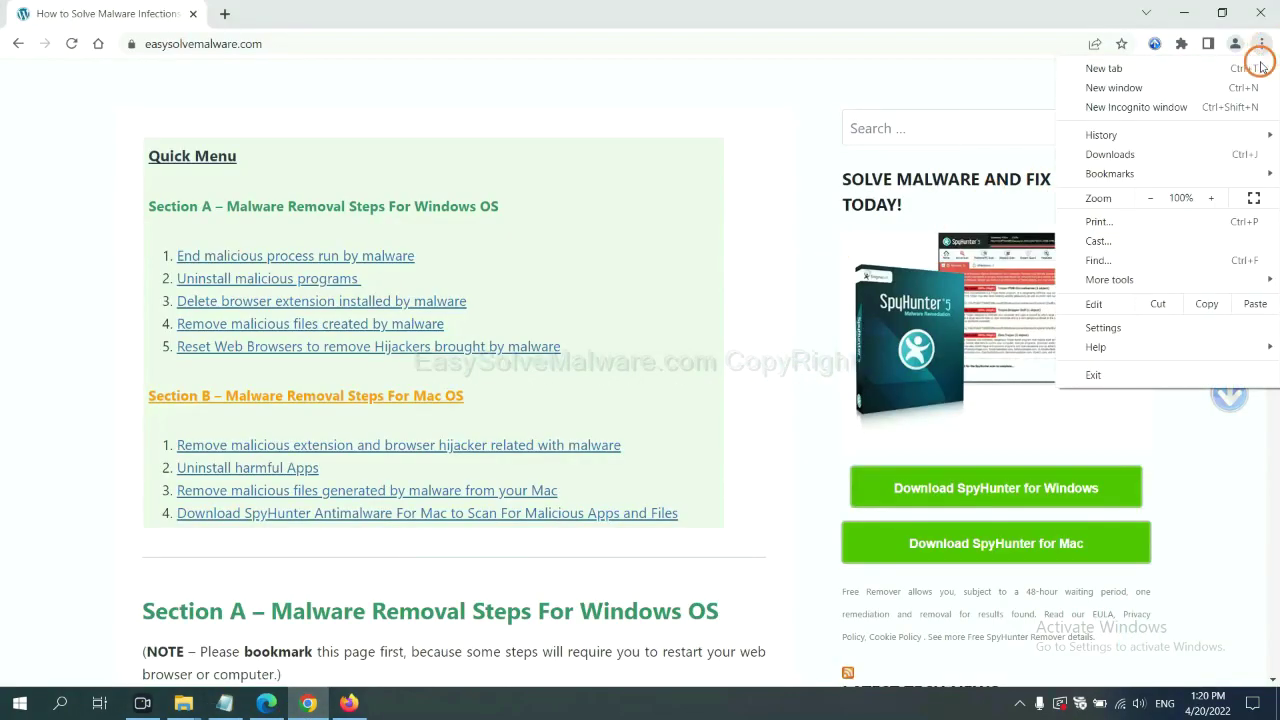
pyautogui.click(1104, 327)
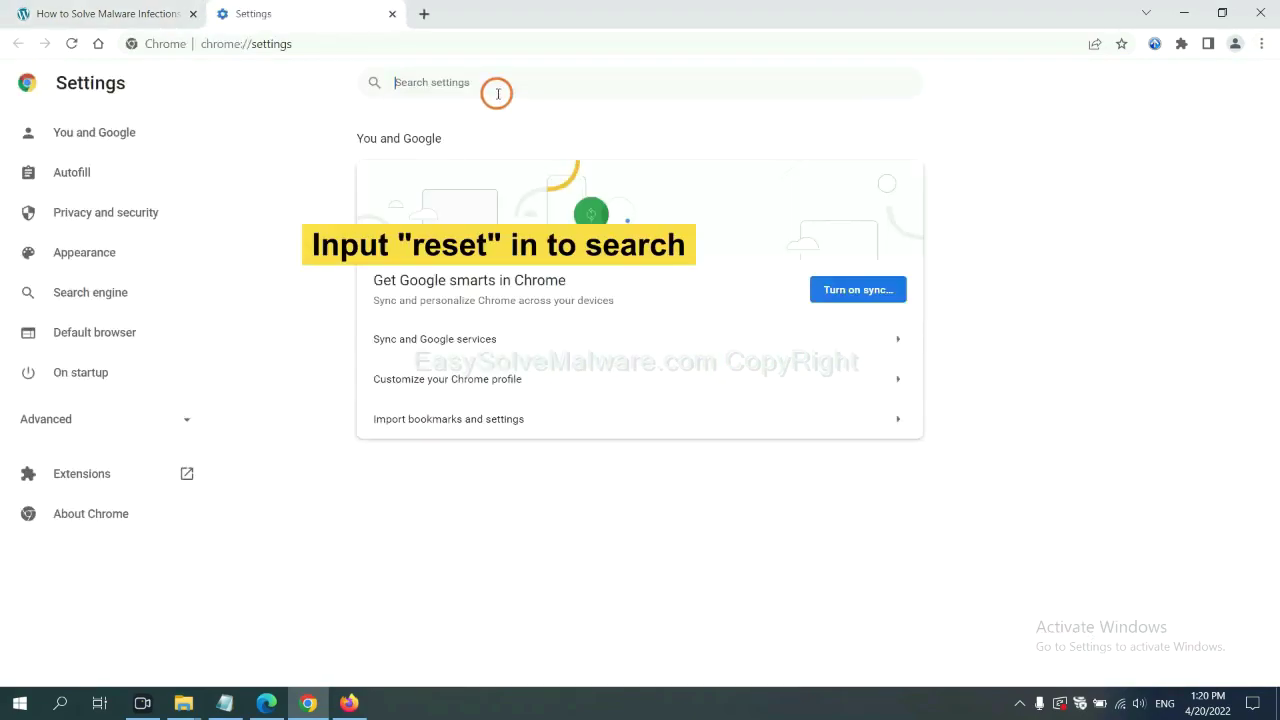
pyautogui.click(497, 93)
pyautogui.write('reset')
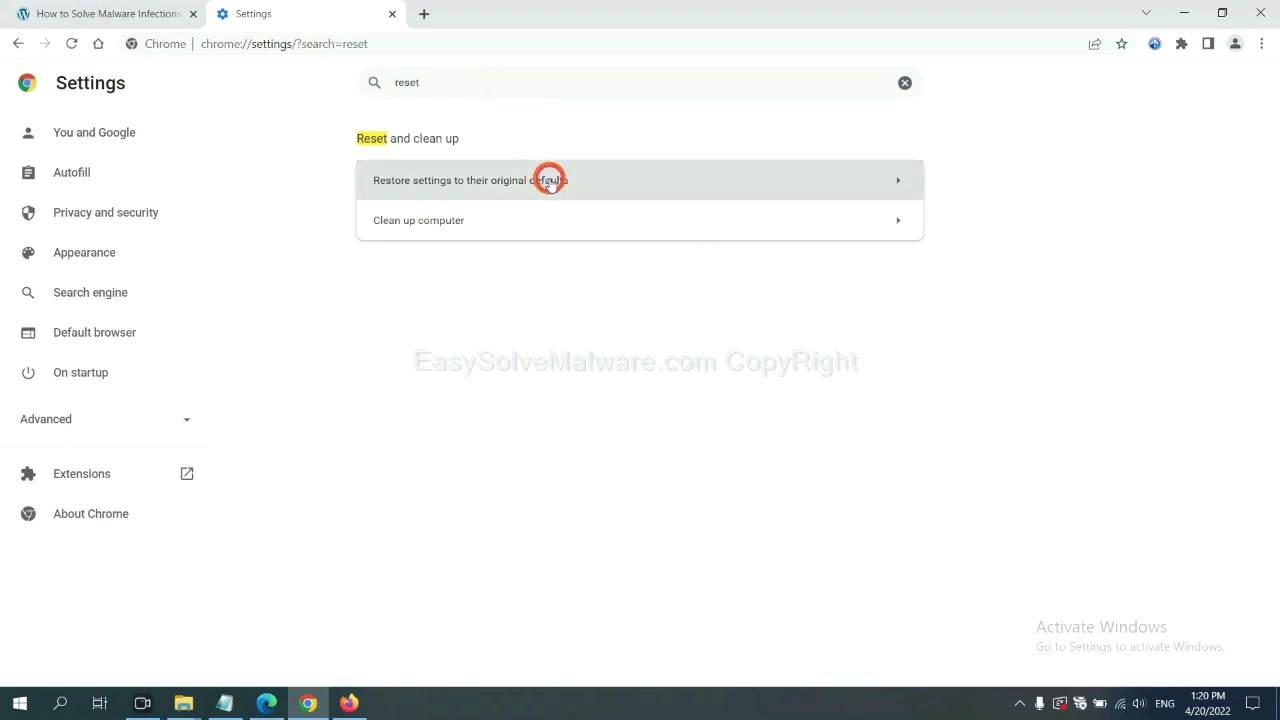
pyautogui.click(550, 181)
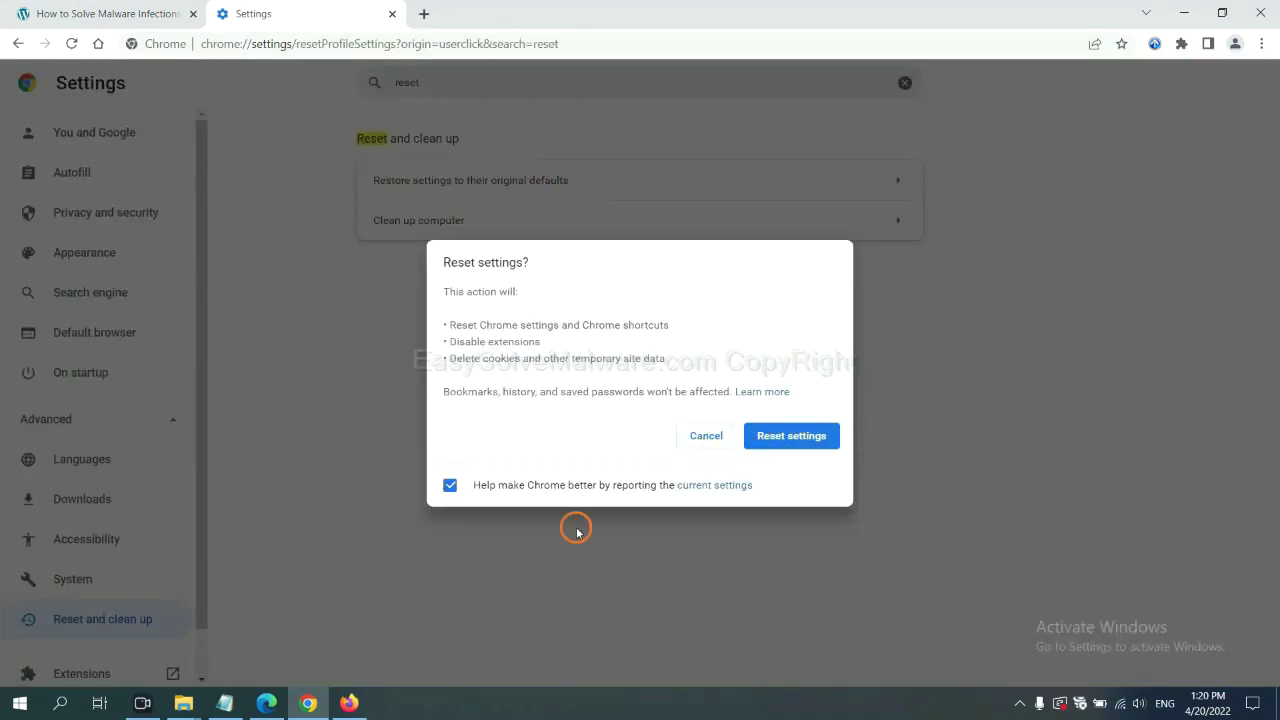
# Switch to Firefox, open its troubleshooting information page, and bring up the Refresh Firefox confirmation
pyautogui.click(350, 701)
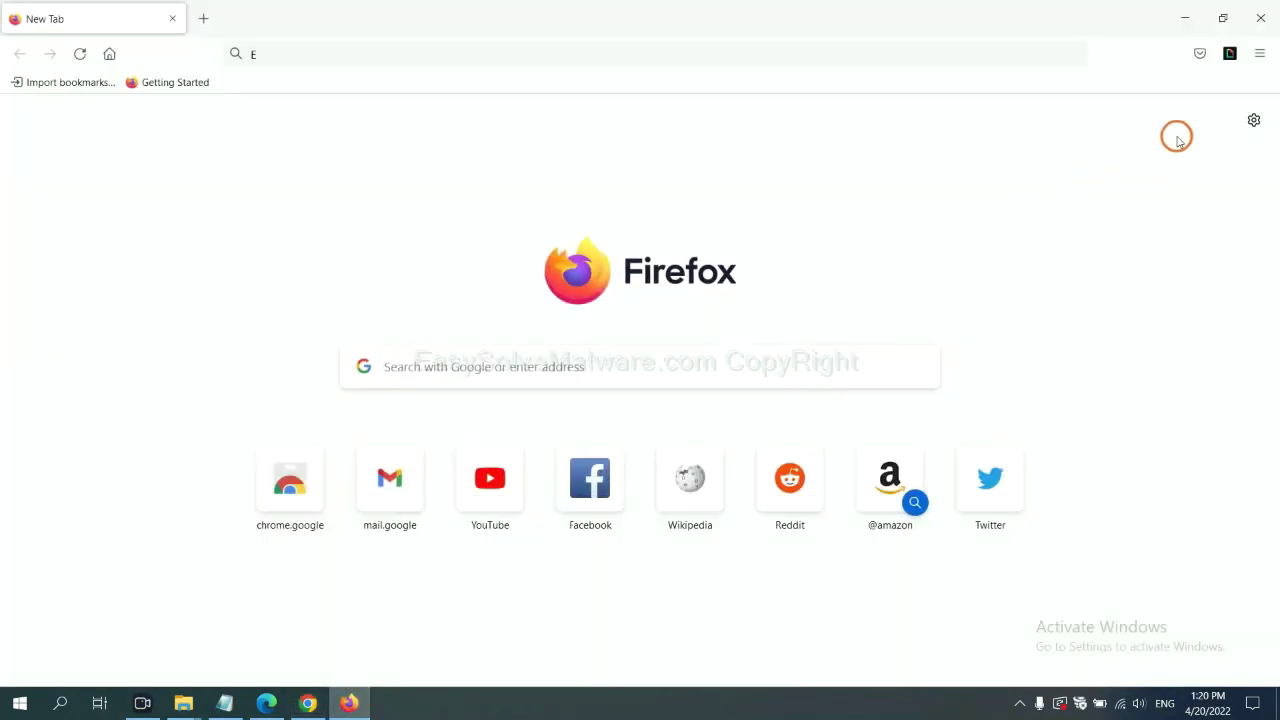
pyautogui.click(1260, 55)
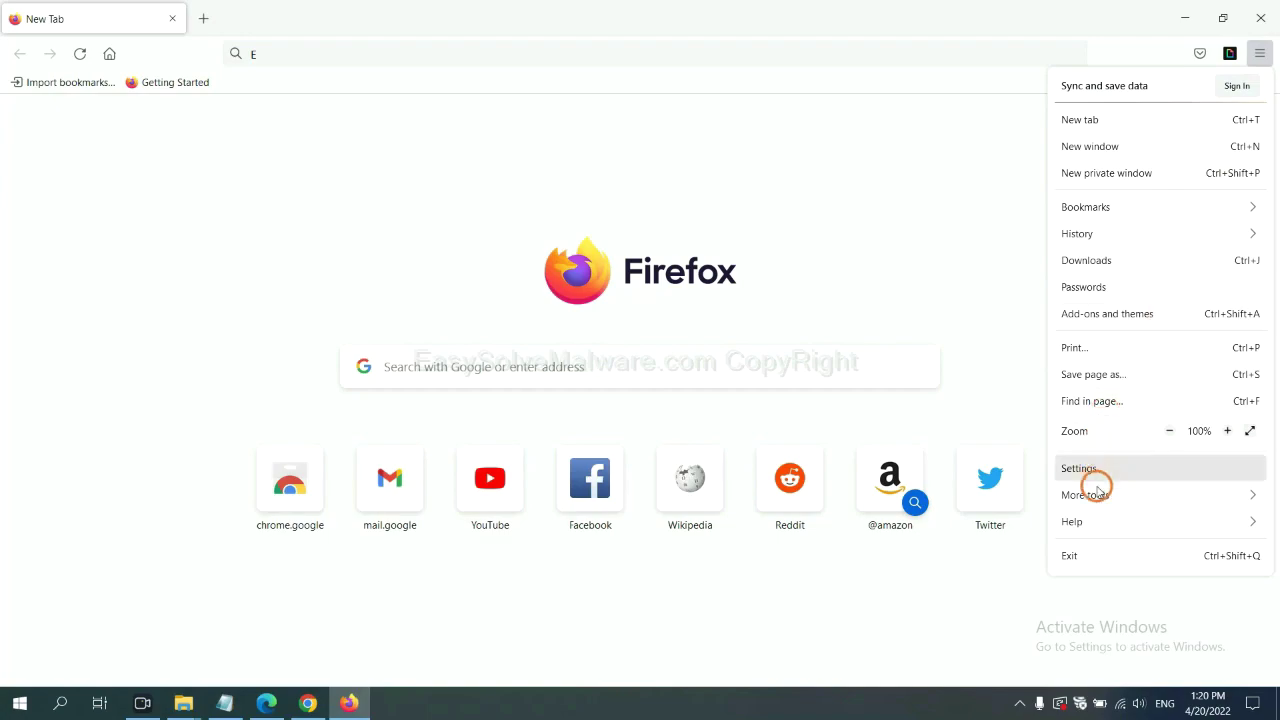
pyautogui.click(1101, 521)
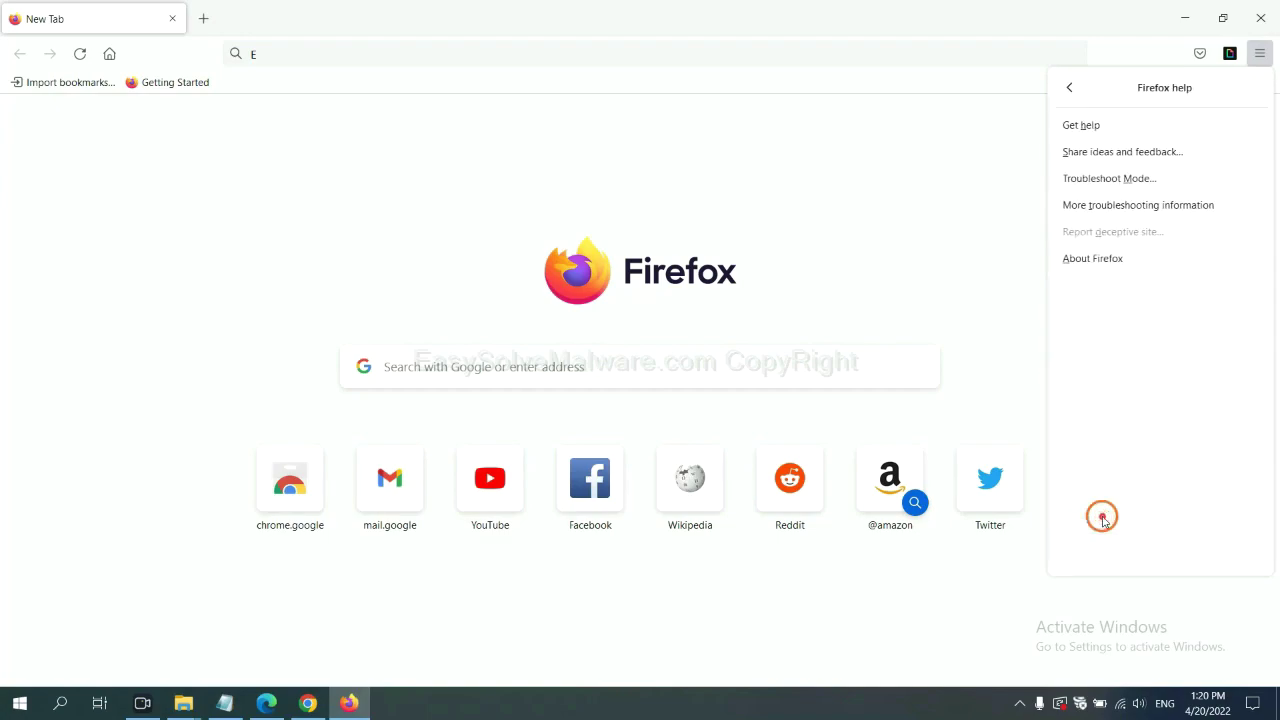
pyautogui.click(1124, 207)
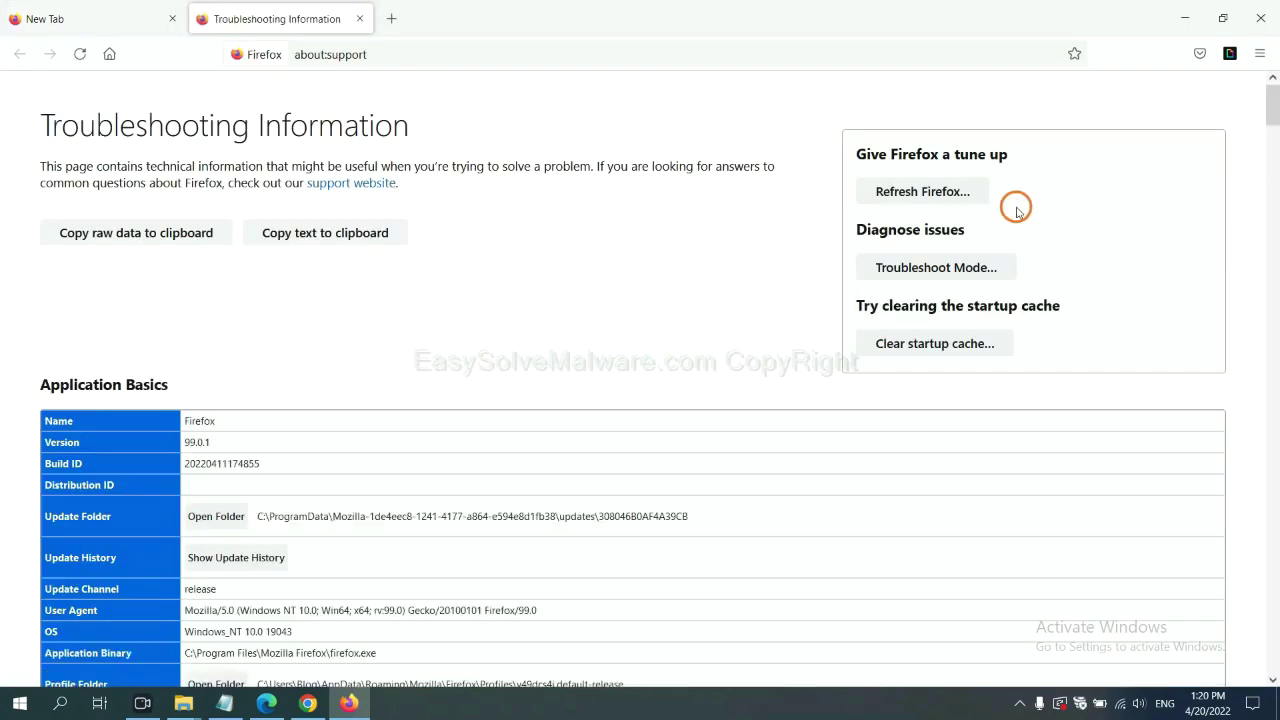
pyautogui.click(898, 196)
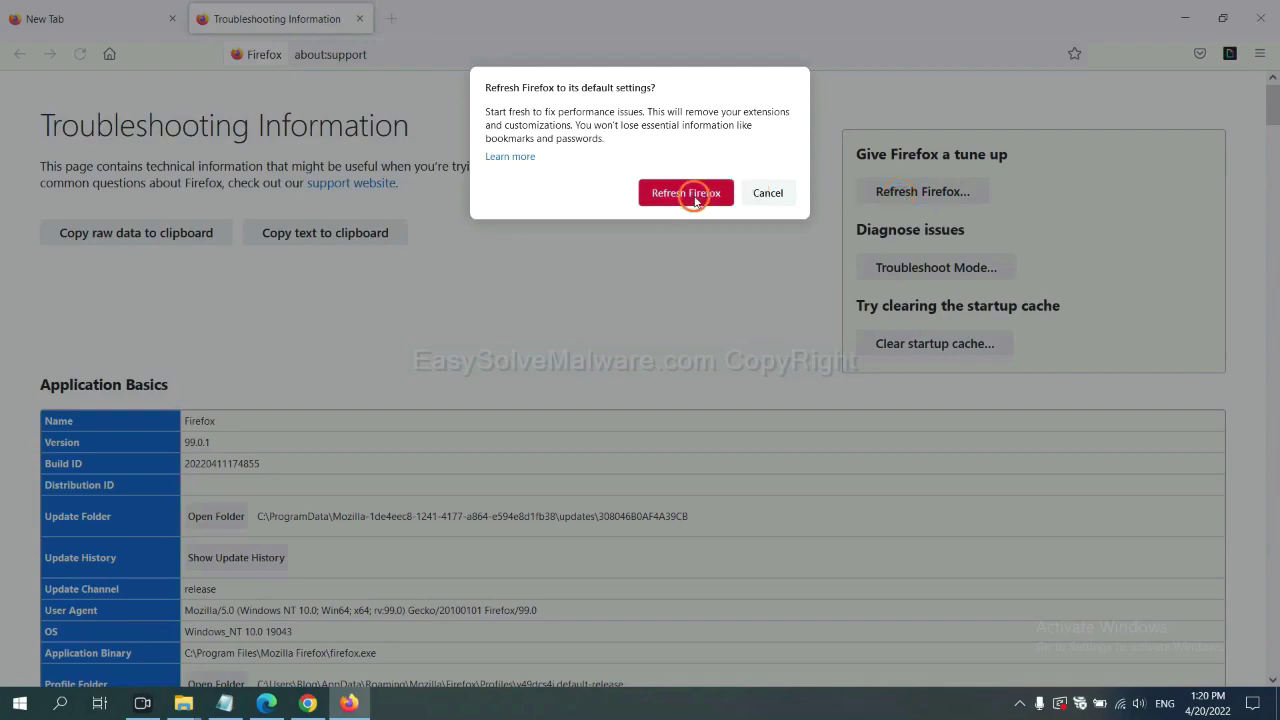
# Switch to Edge, search its settings for "reset", and bring up the confirmation for restoring settings to their default values
pyautogui.click(266, 703)
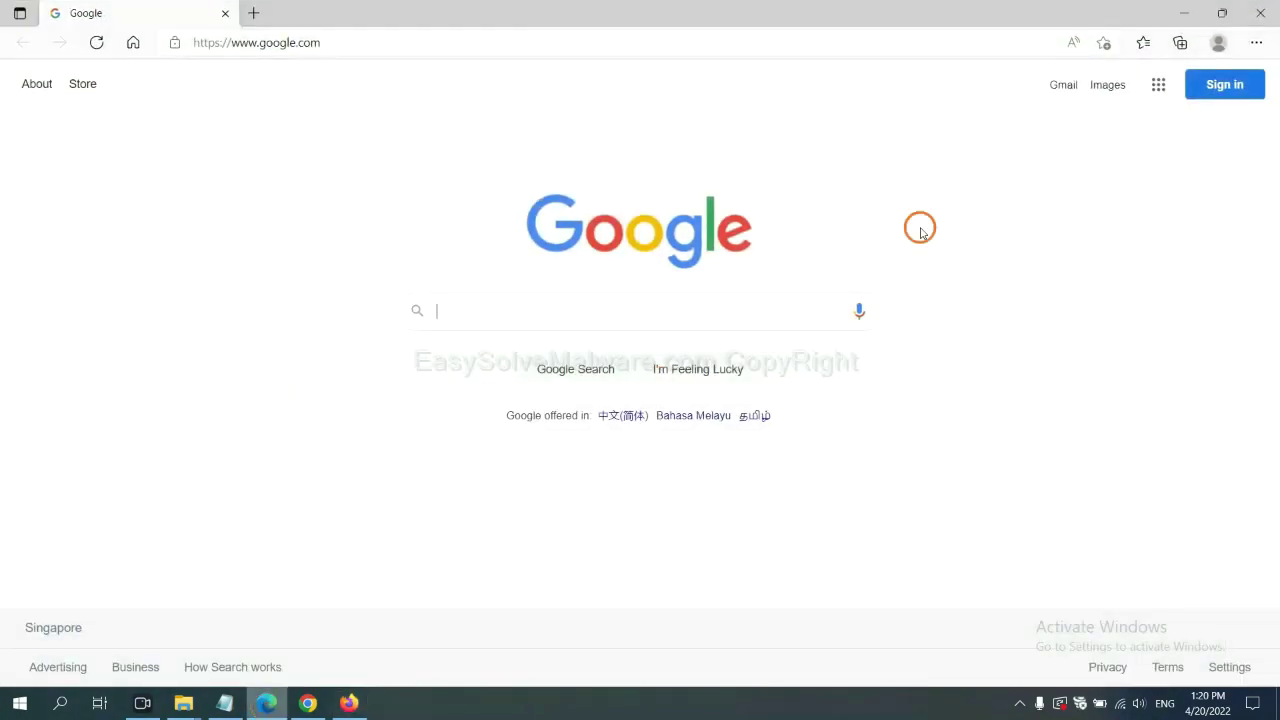
pyautogui.click(1256, 42)
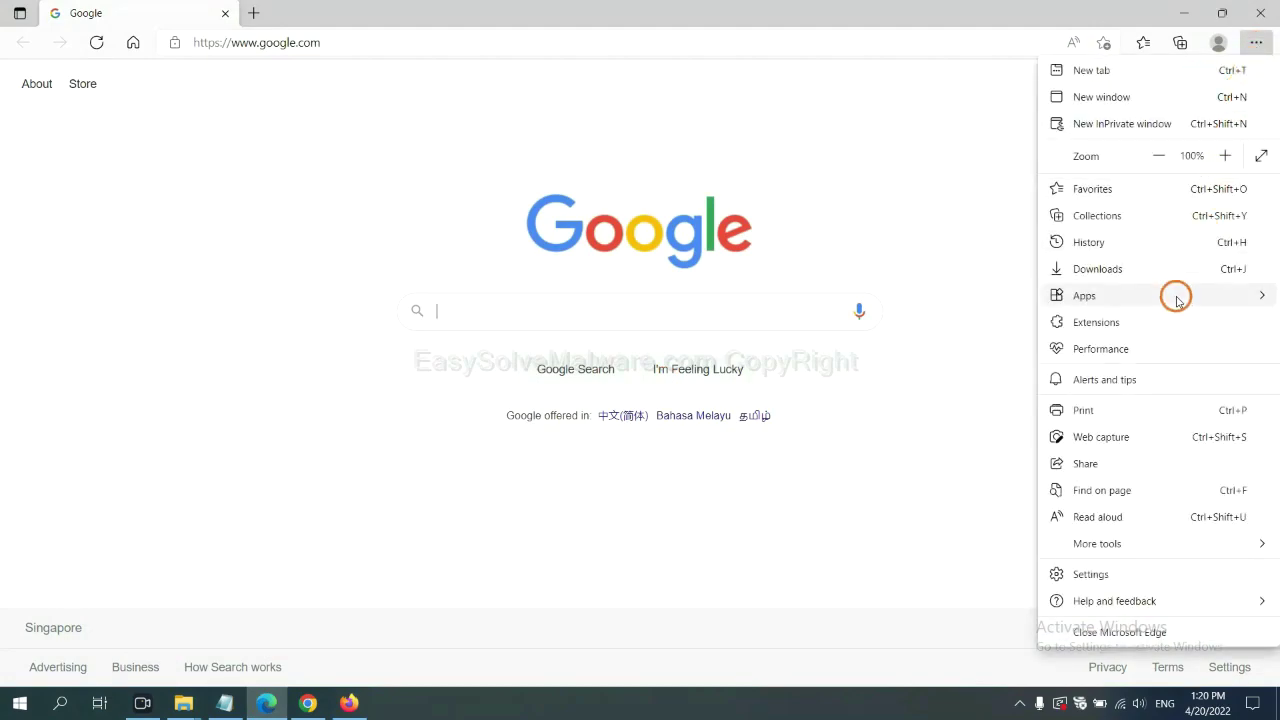
pyautogui.click(1105, 577)
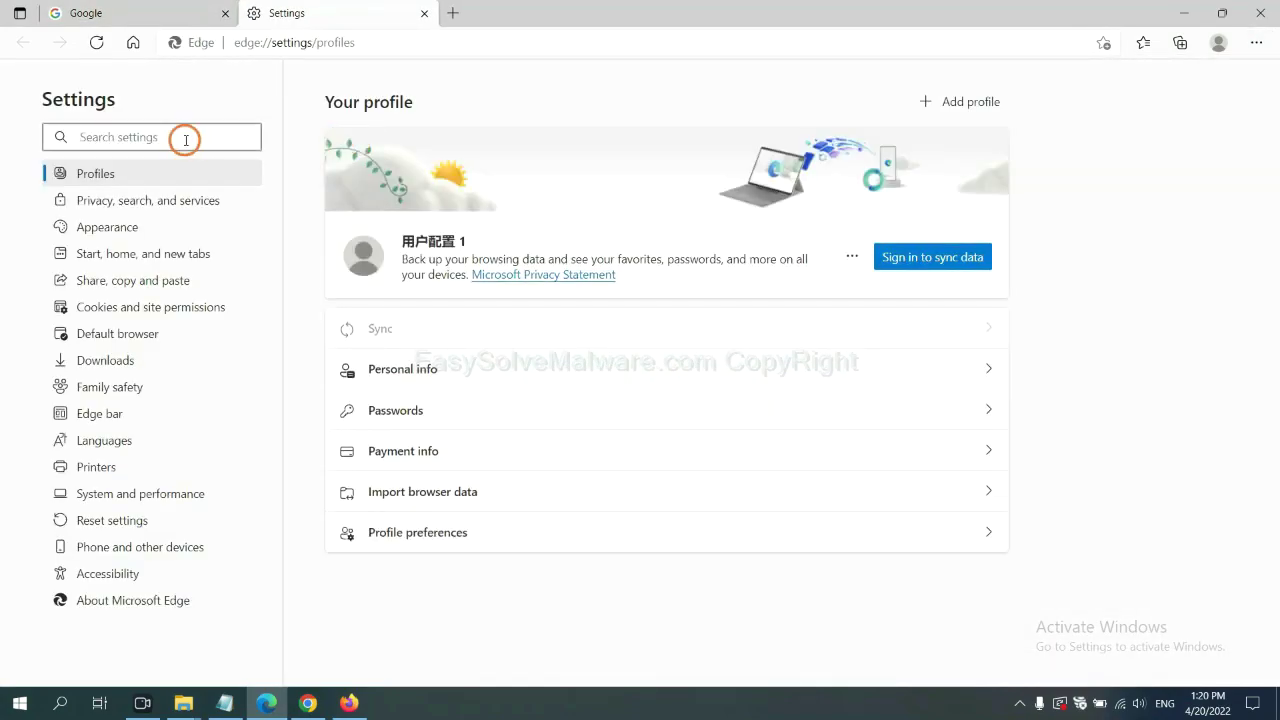
pyautogui.write('re')
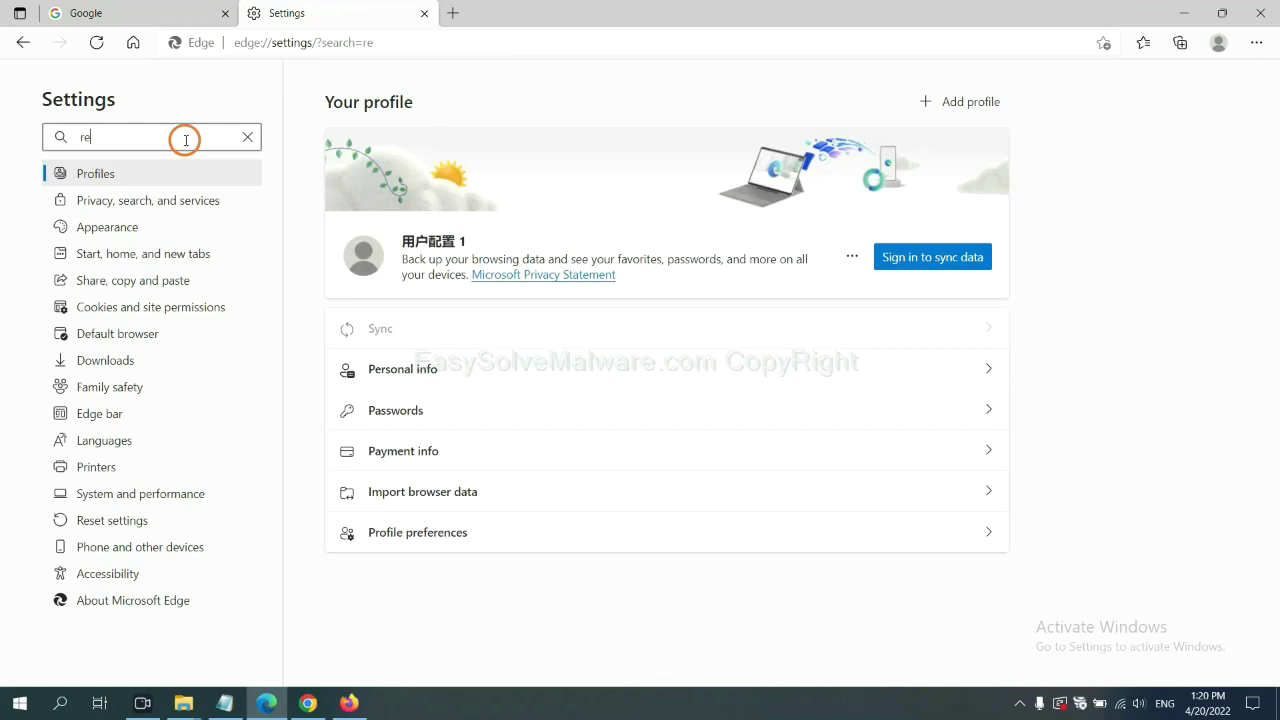
pyautogui.write('set')
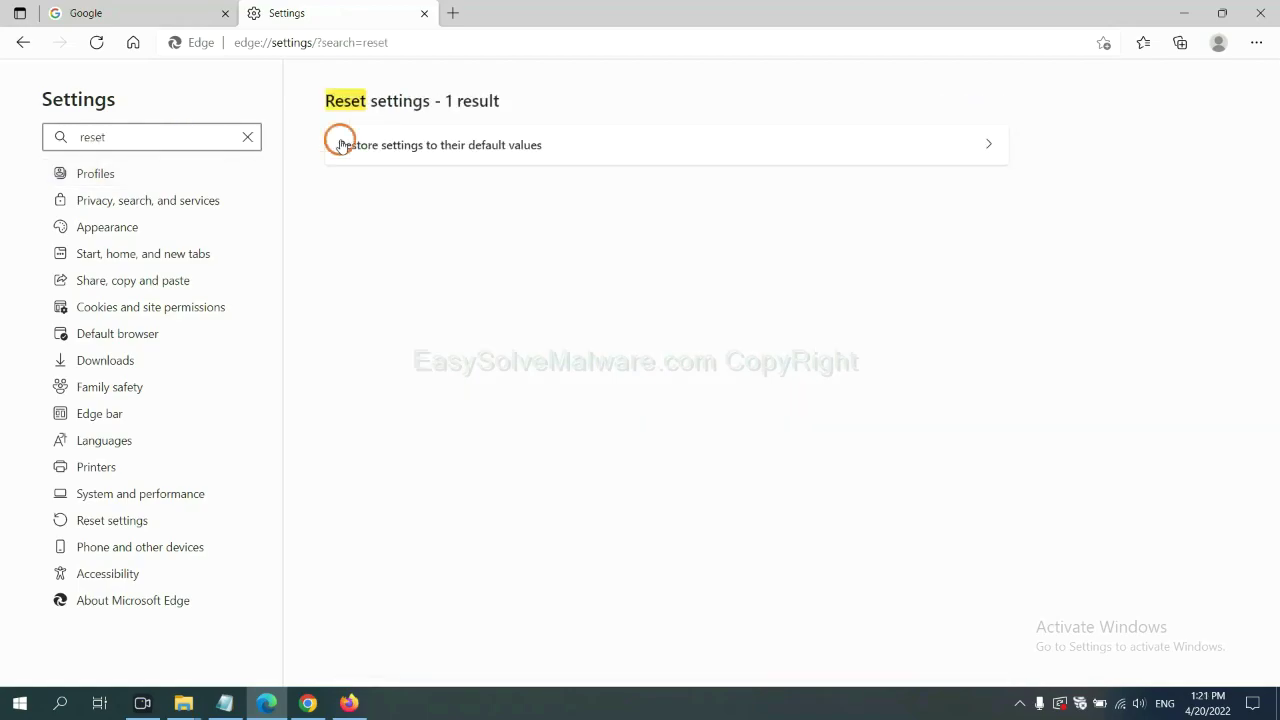
pyautogui.click(449, 144)
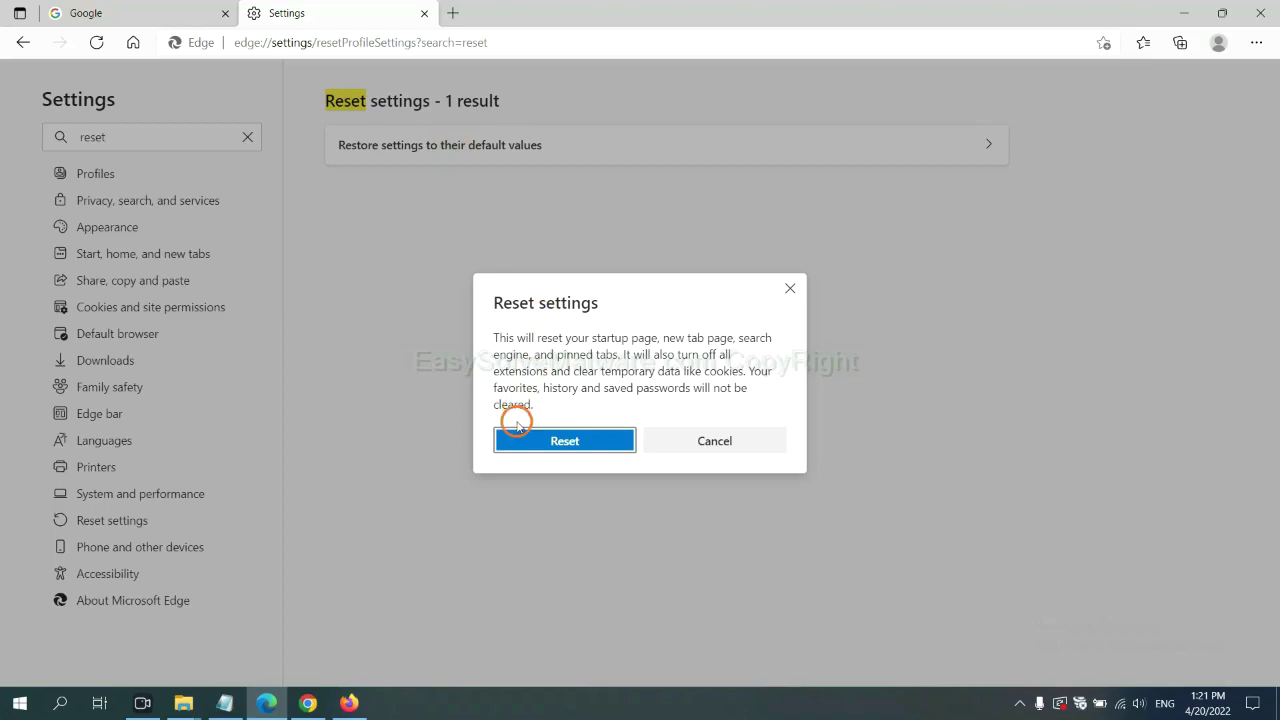